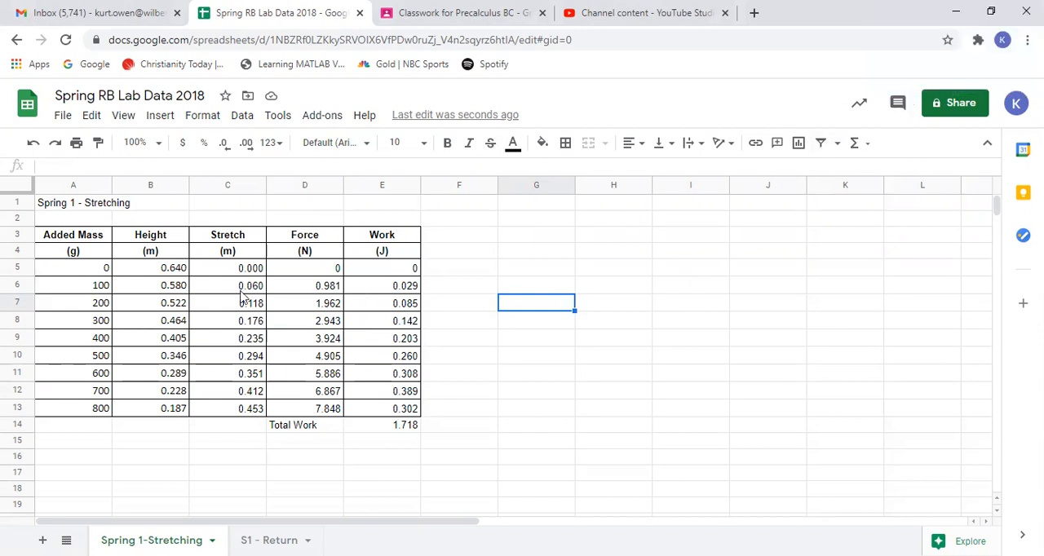
pyautogui.click(217, 273)
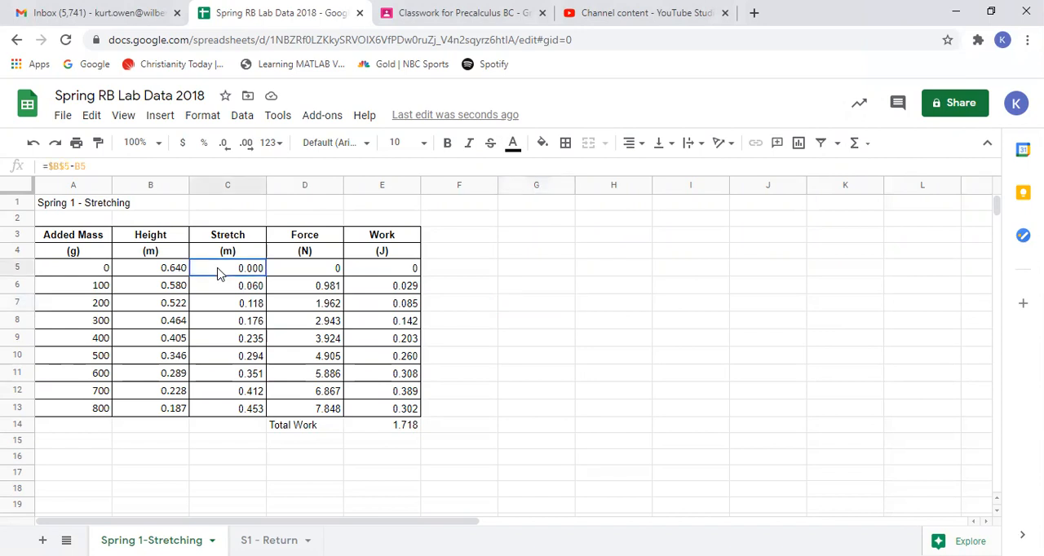
pyautogui.click(456, 289)
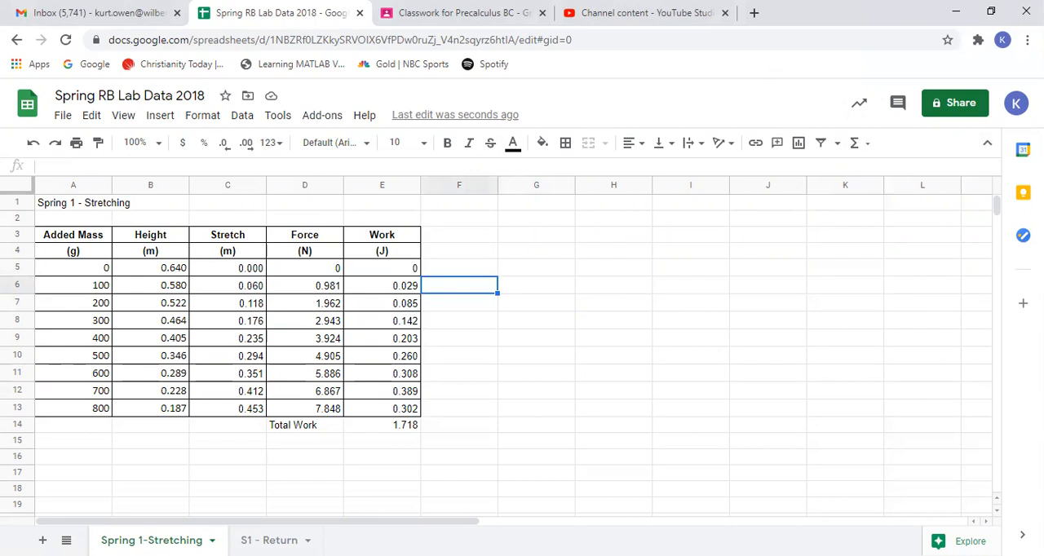
pyautogui.click(988, 145)
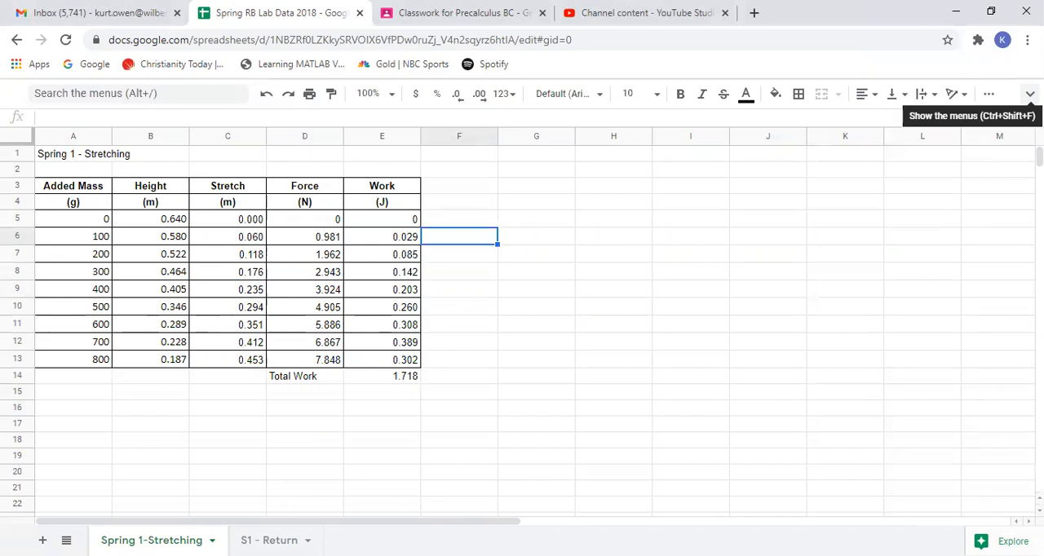
pyautogui.click(1030, 93)
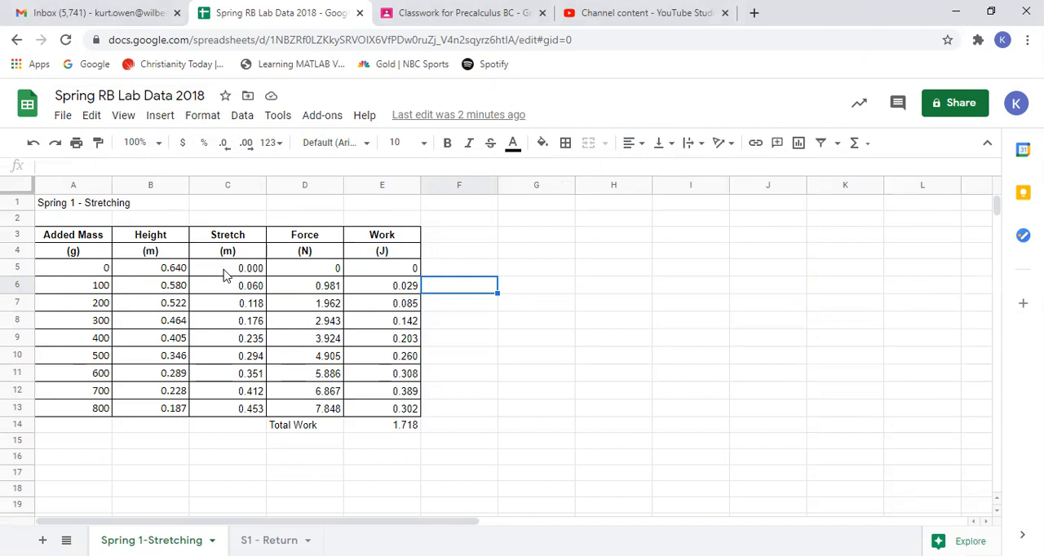
# - Insert a scatter chart of the Stretch and Force values in C5:D13
pyautogui.moveTo(224, 271); pyautogui.dragTo(305, 418)
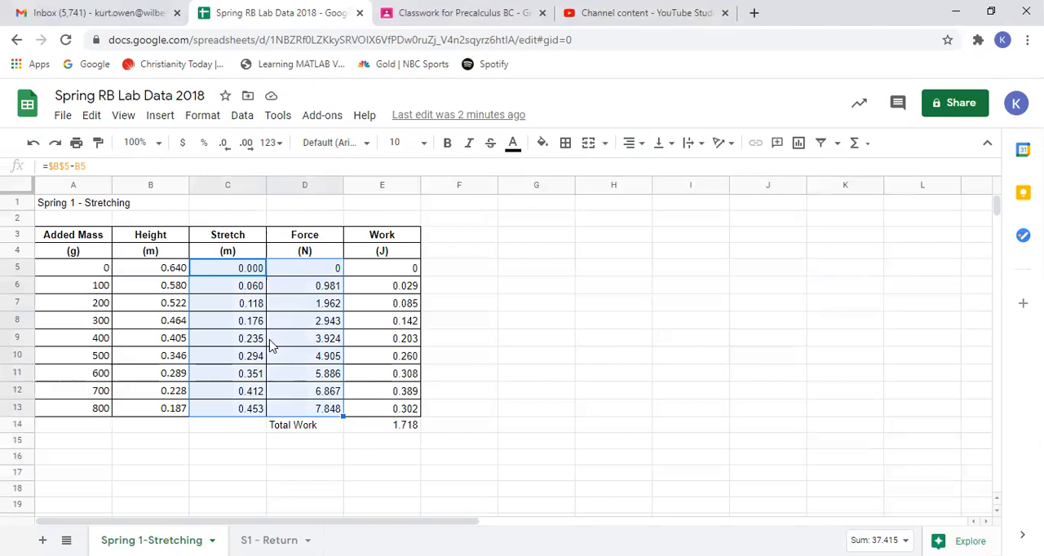
pyautogui.click(160, 122)
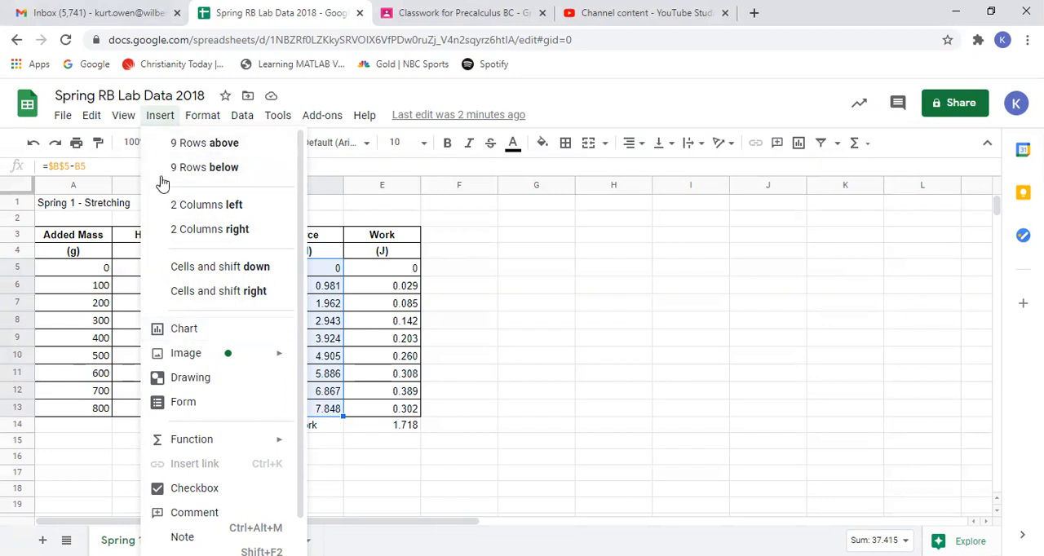
pyautogui.click(179, 330)
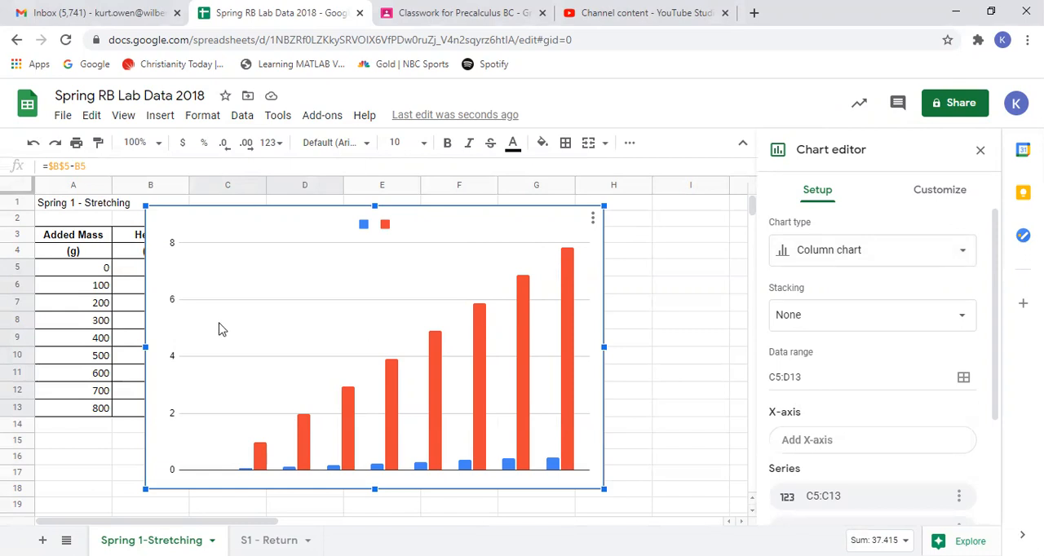
pyautogui.click(963, 257)
pyautogui.moveTo(981, 291); pyautogui.dragTo(982, 391)
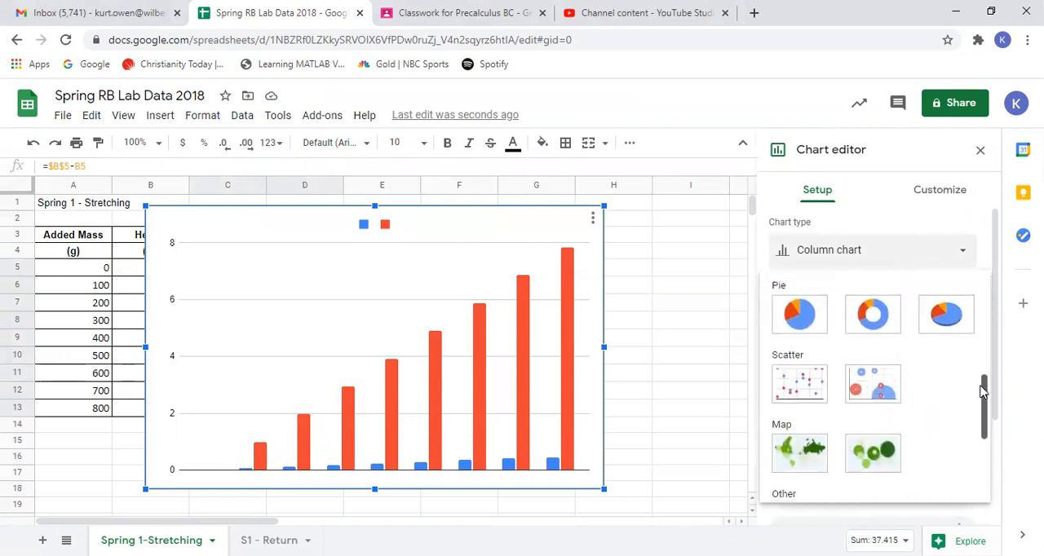
pyautogui.click(800, 392)
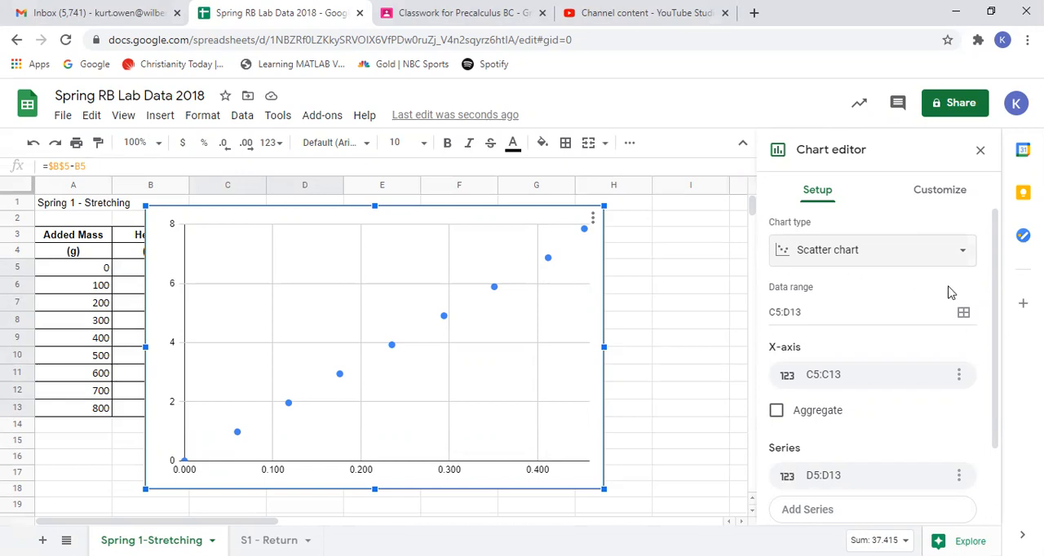
# - Review the chart's data range and look through its chart style customization options
pyautogui.moveTo(996, 244); pyautogui.dragTo(987, 221)
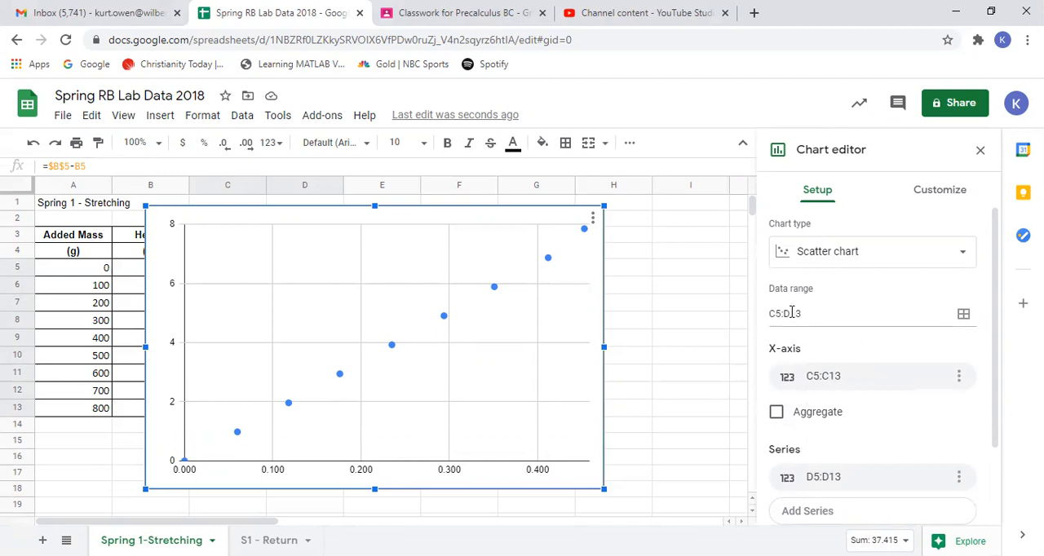
pyautogui.moveTo(806, 313); pyautogui.dragTo(766, 321)
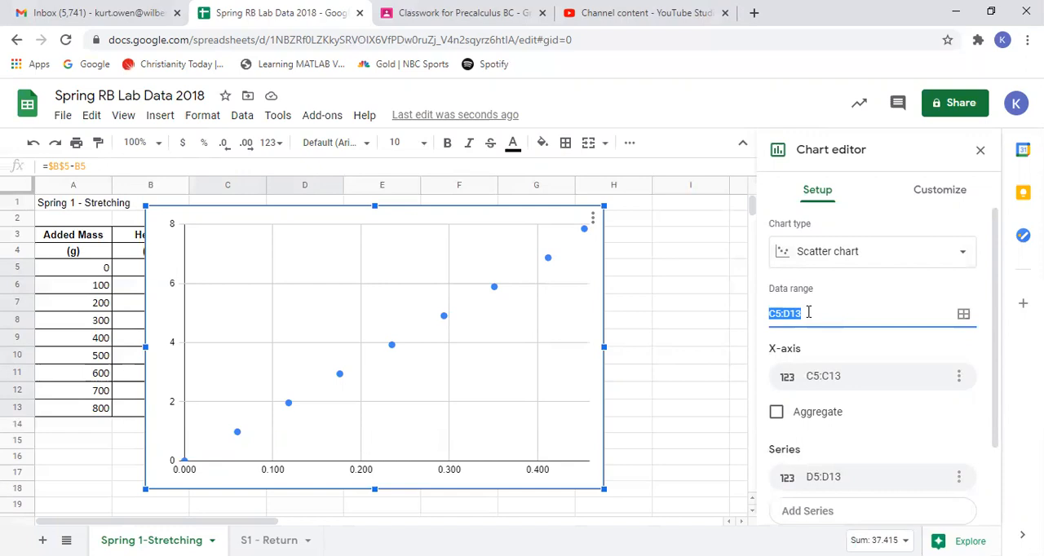
pyautogui.click(927, 196)
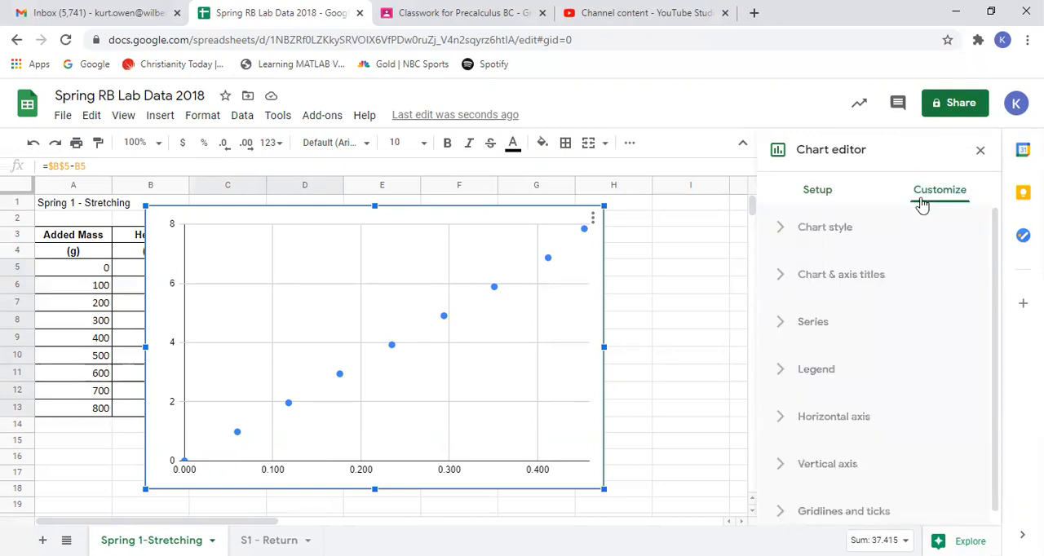
pyautogui.click(818, 231)
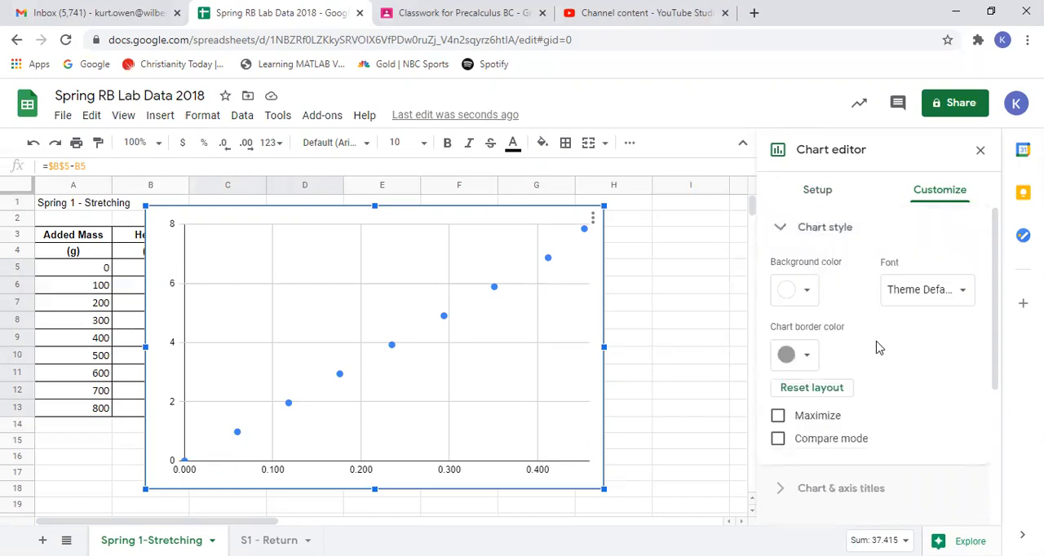
pyautogui.scroll(-2, 908, 394)
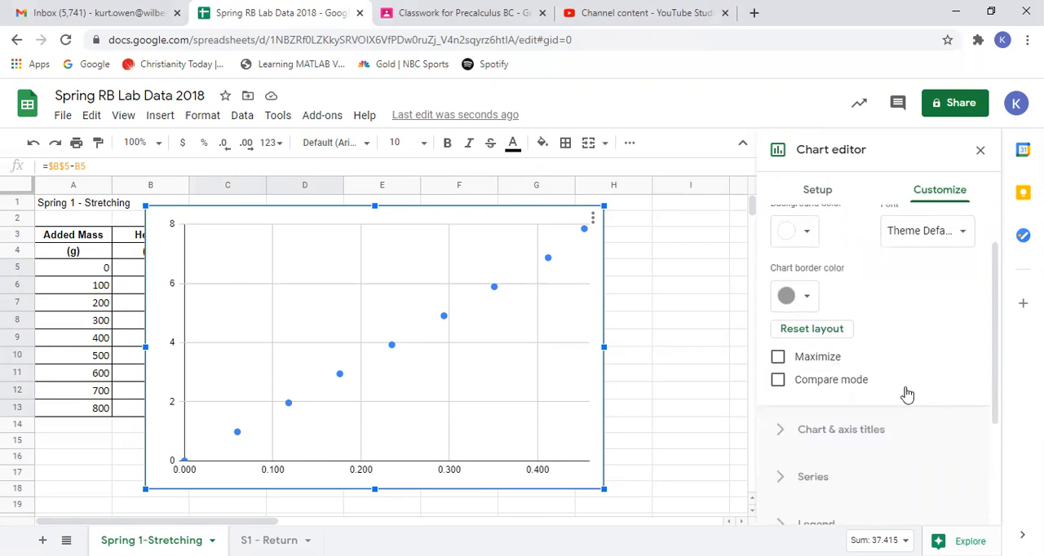
pyautogui.scroll(-1, 907, 394)
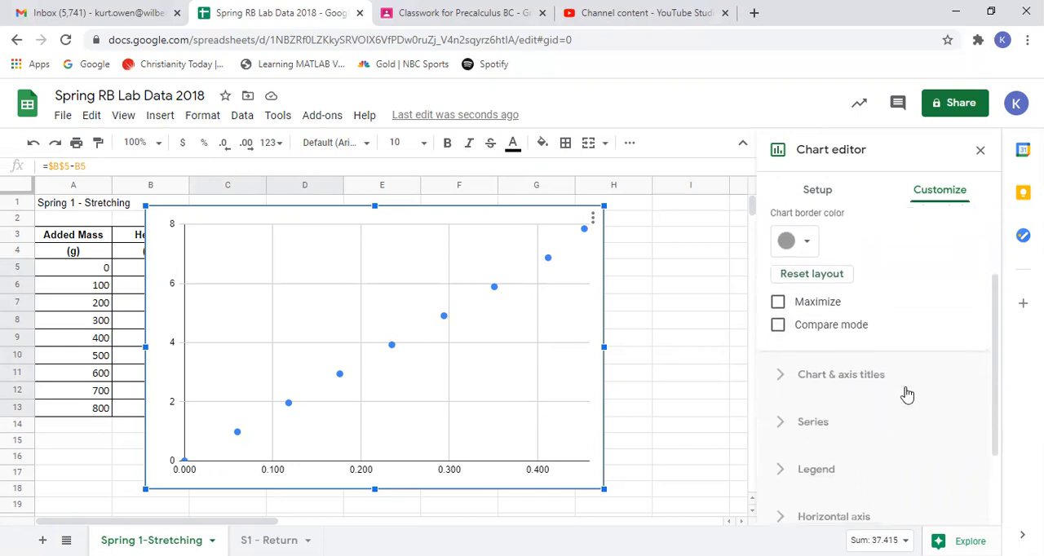
pyautogui.scroll(-1, 907, 394)
pyautogui.scroll(4, 908, 394)
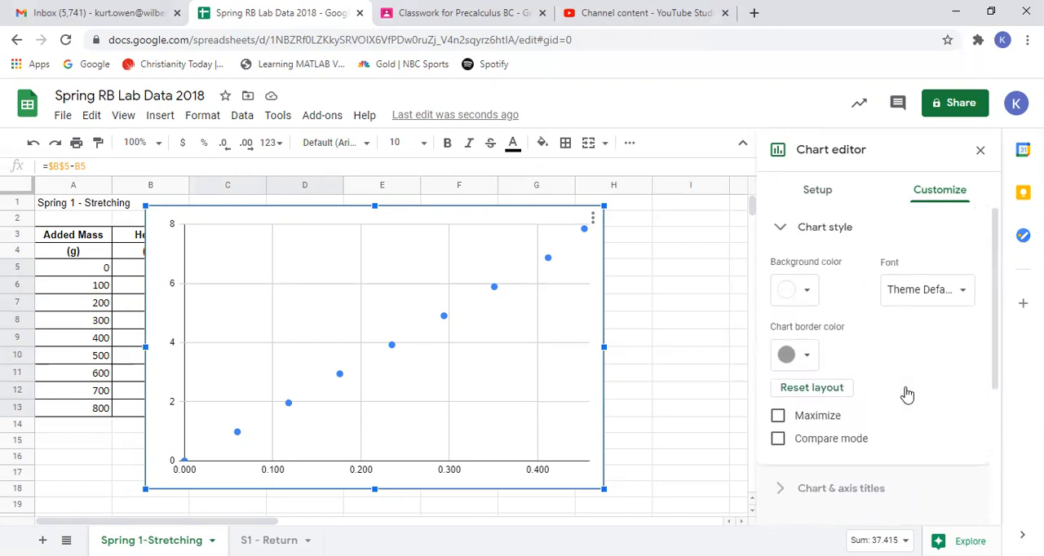
pyautogui.scroll(-3, 907, 394)
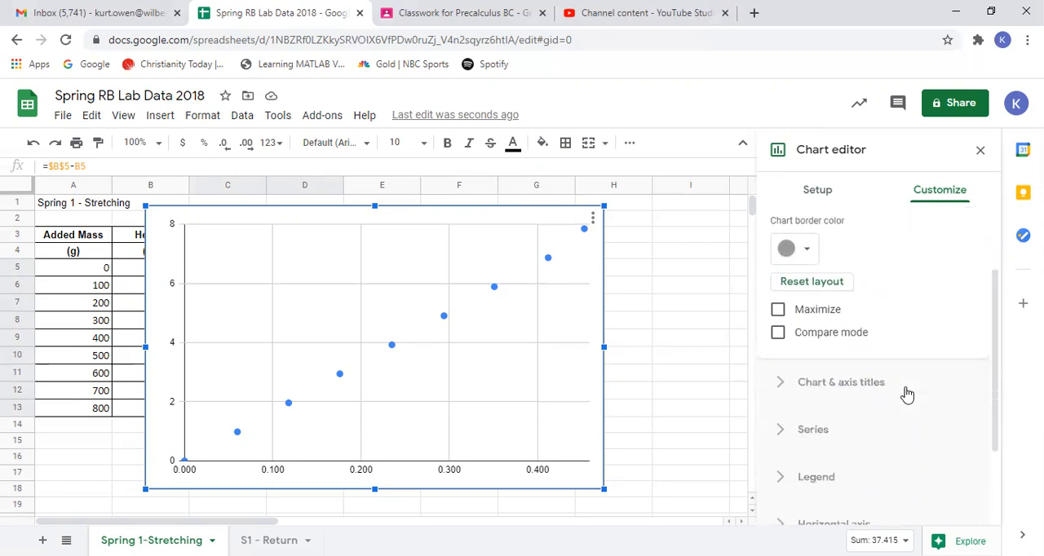
# - Give the chart the title "Spring 1 Stretching - Force vs. Time"
pyautogui.click(847, 388)
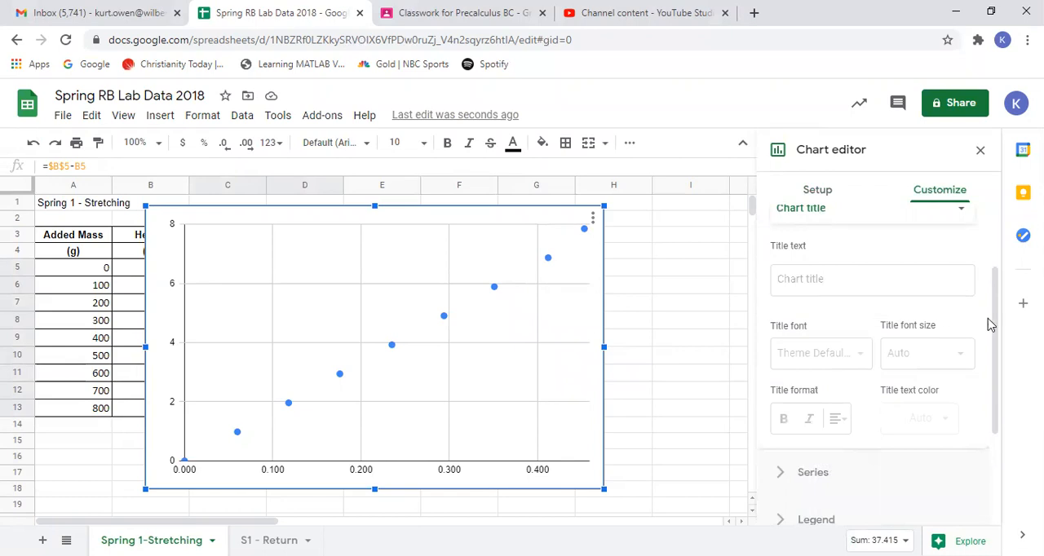
pyautogui.moveTo(997, 324); pyautogui.dragTo(993, 268)
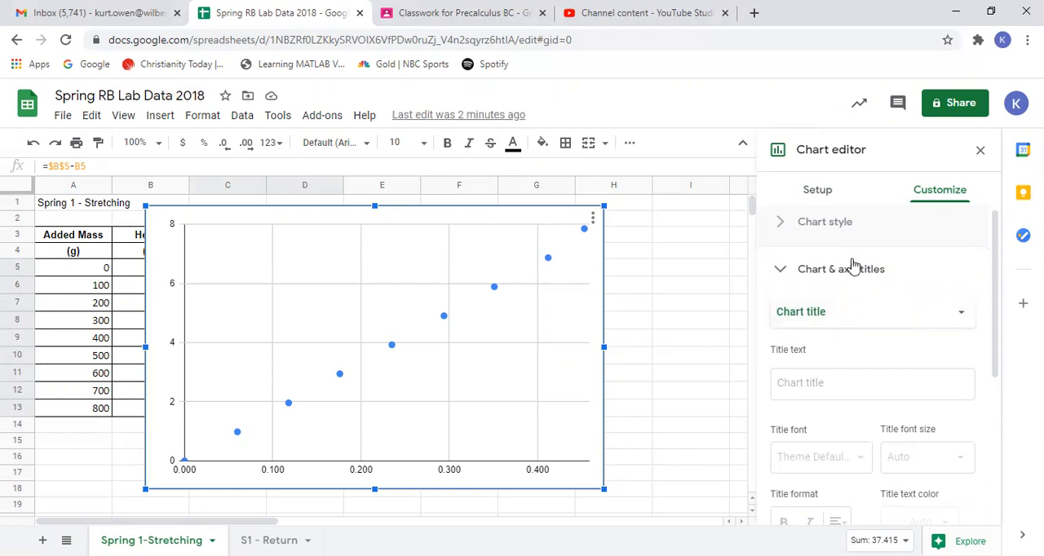
pyautogui.click(827, 386)
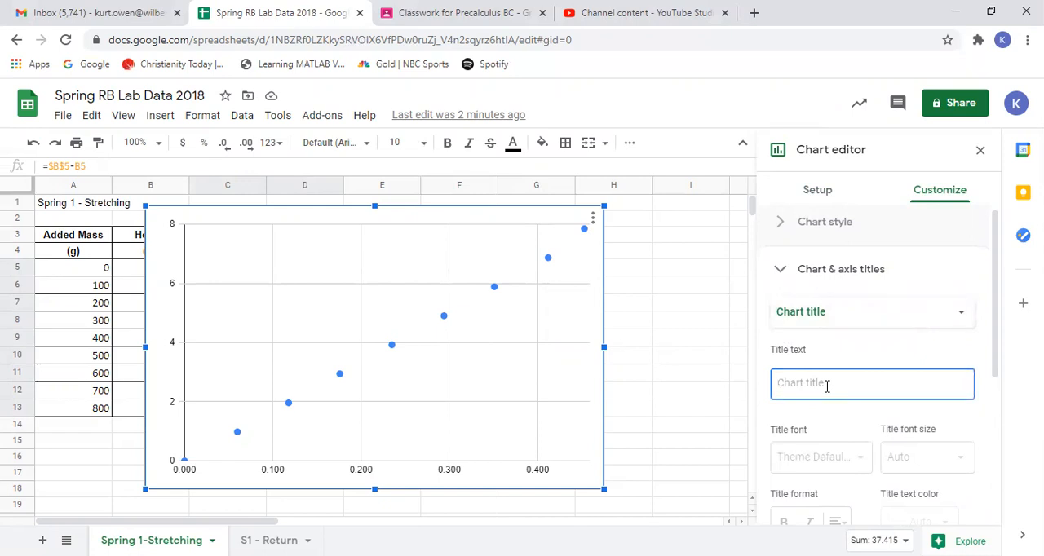
pyautogui.write('Spring 1')
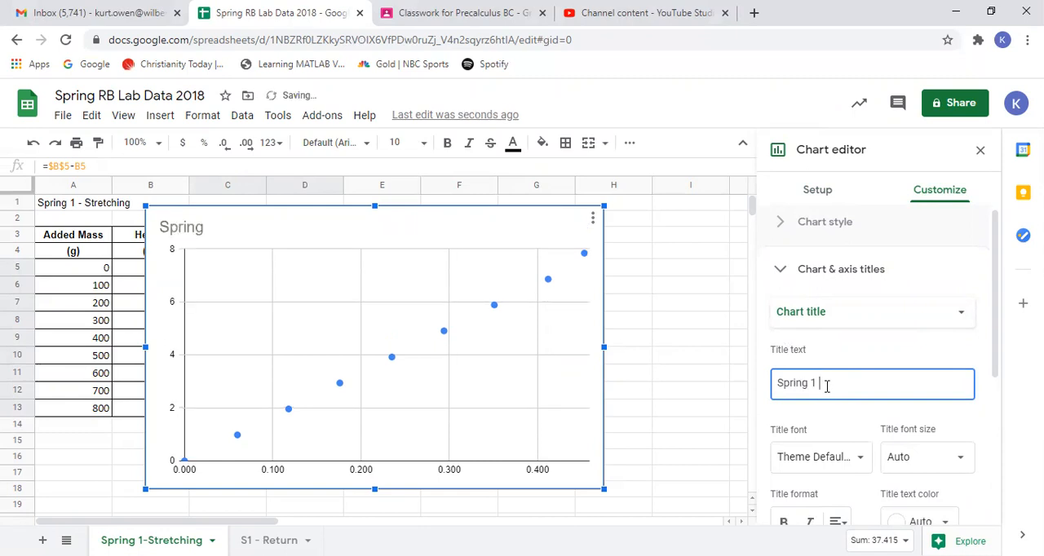
pyautogui.write(' Stretching')
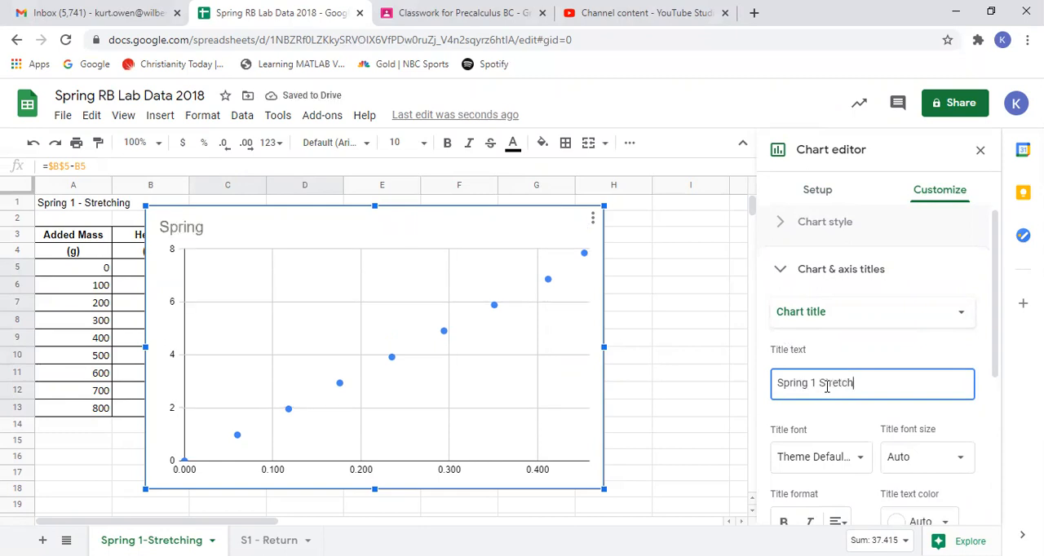
pyautogui.write('-')
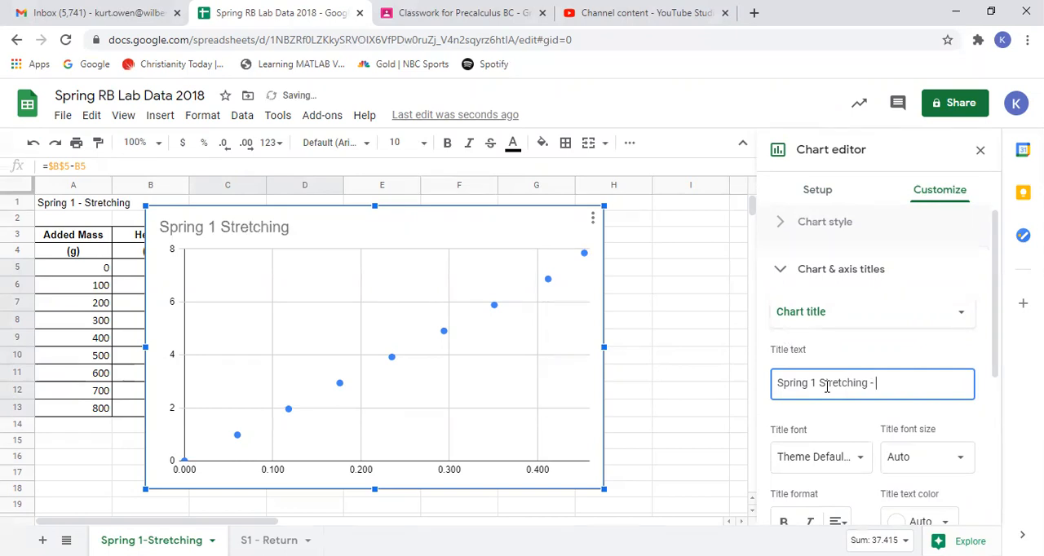
pyautogui.write(' Force')
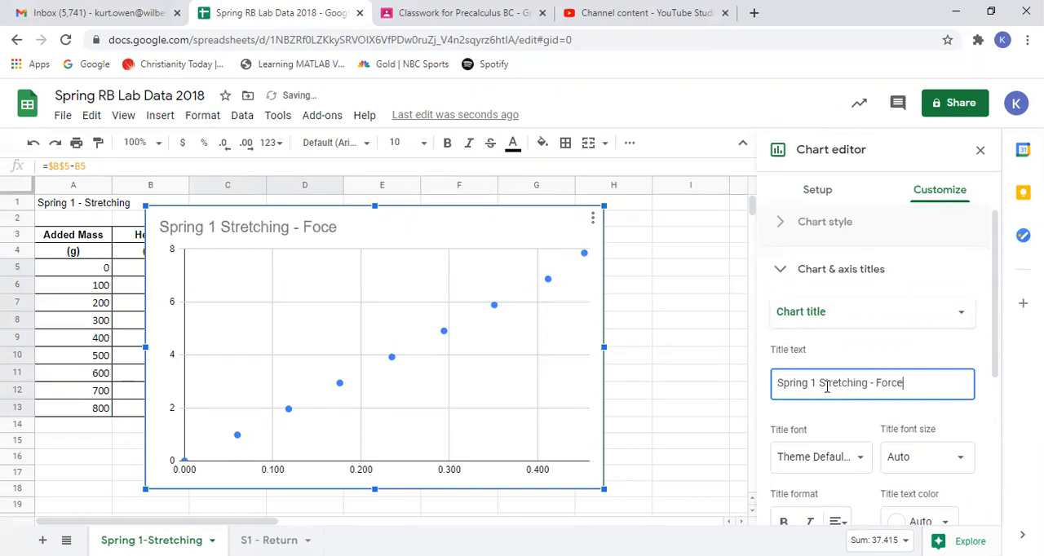
pyautogui.write(' vs. Time')
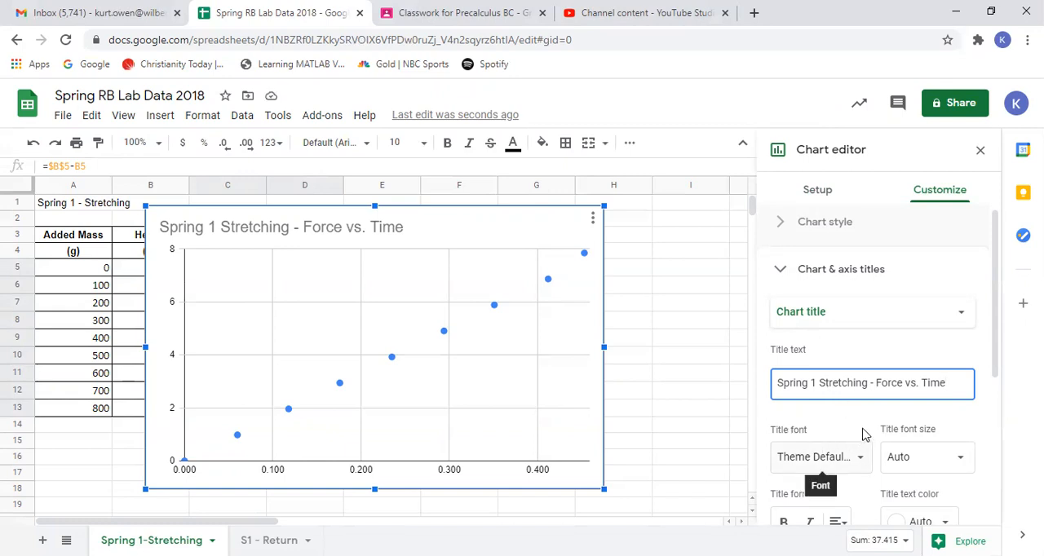
# - Set the chart title's font size to 24 after trying size 12
pyautogui.scroll(-1, 864, 435)
pyautogui.scroll(-2, 864, 434)
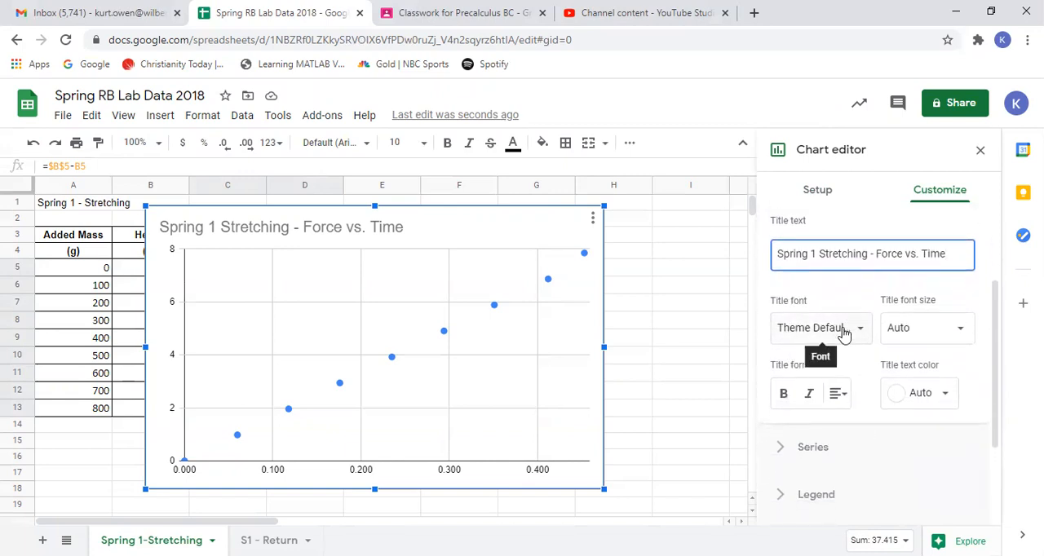
pyautogui.click(961, 335)
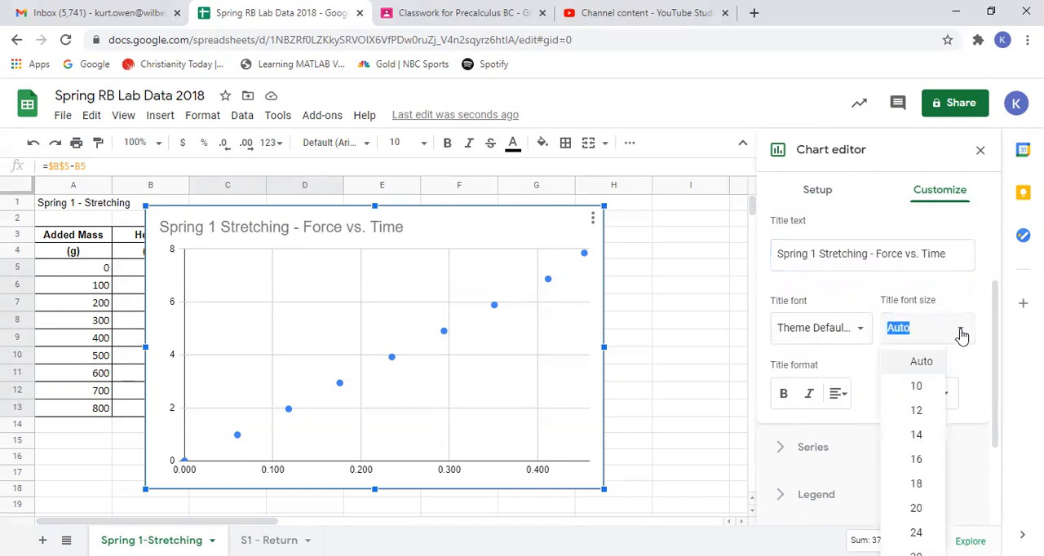
pyautogui.click(917, 417)
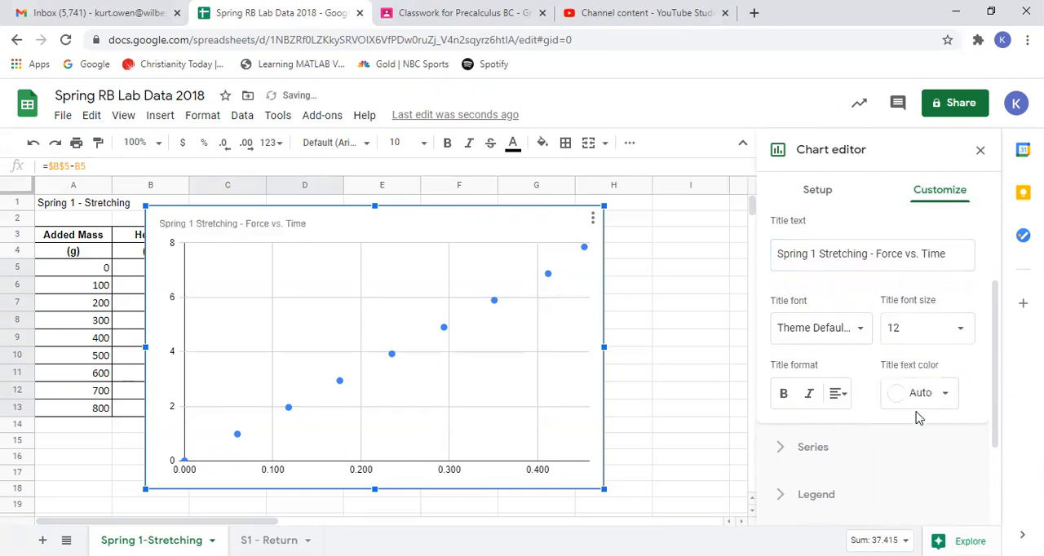
pyautogui.click(958, 329)
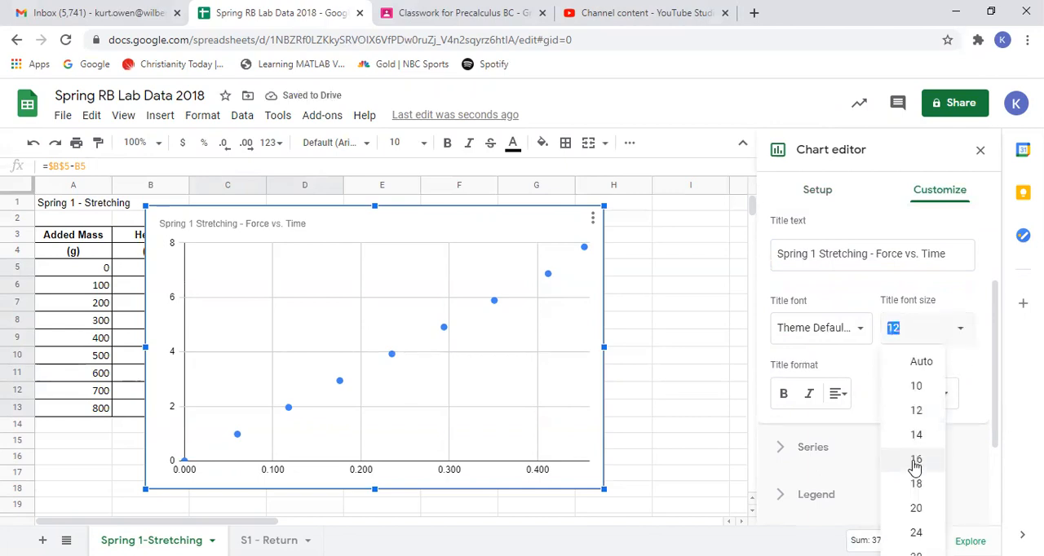
pyautogui.moveTo(989, 381); pyautogui.dragTo(1002, 422)
pyautogui.click(963, 249)
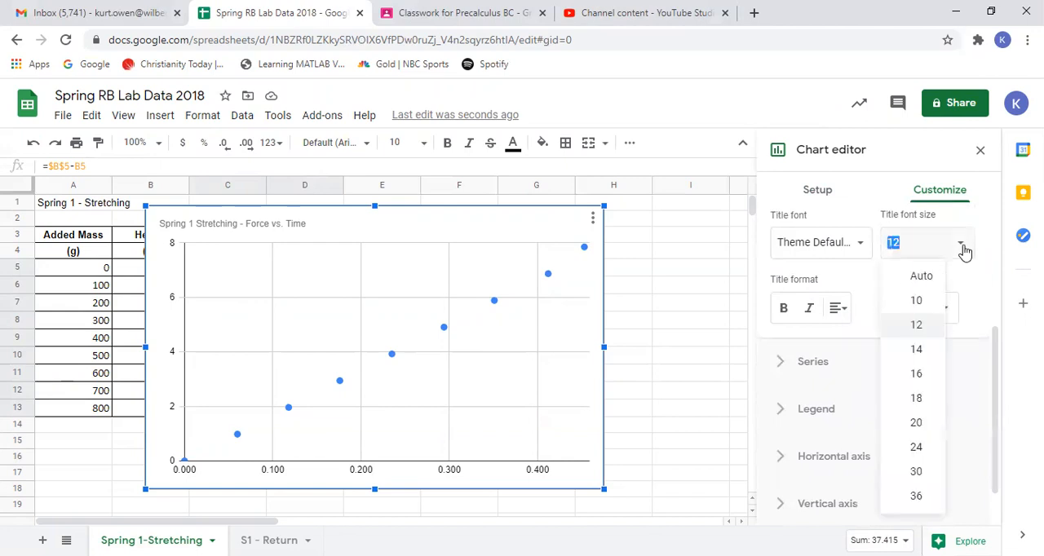
pyautogui.click(918, 449)
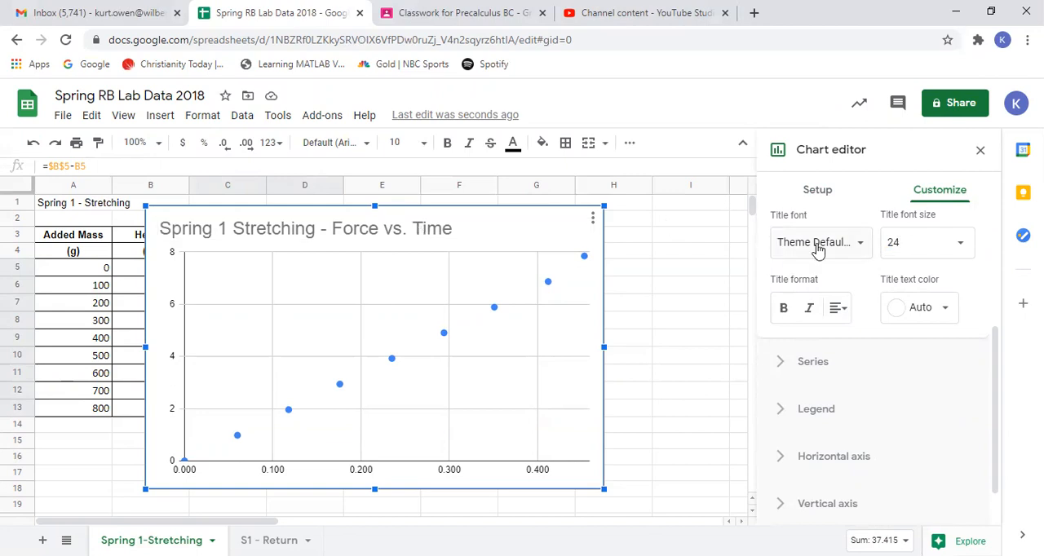
# - Replace the hyphen in the chart title with a colon and make the title bold
pyautogui.moveTo(993, 361); pyautogui.dragTo(992, 297)
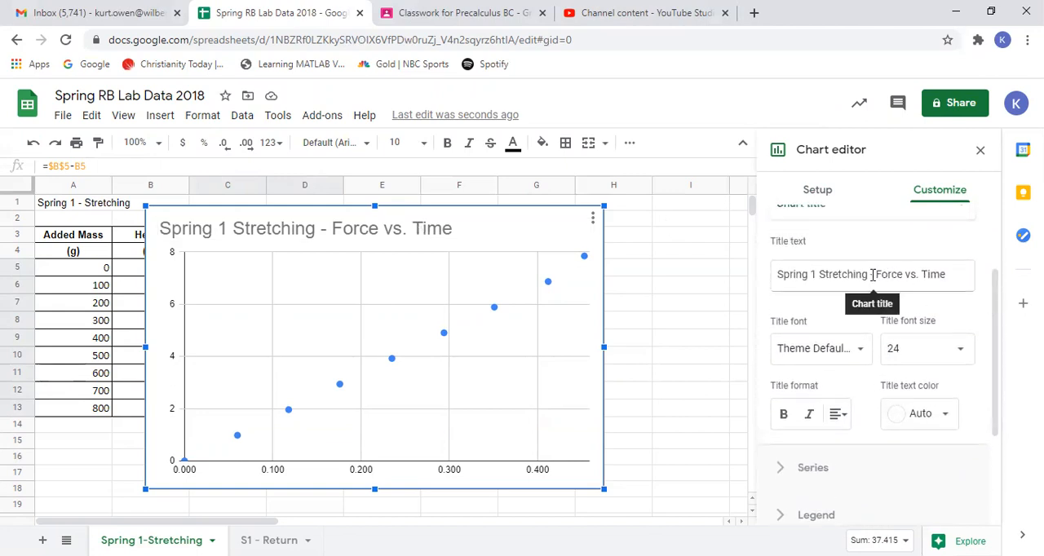
pyautogui.click(873, 277)
pyautogui.press('BackSpace')
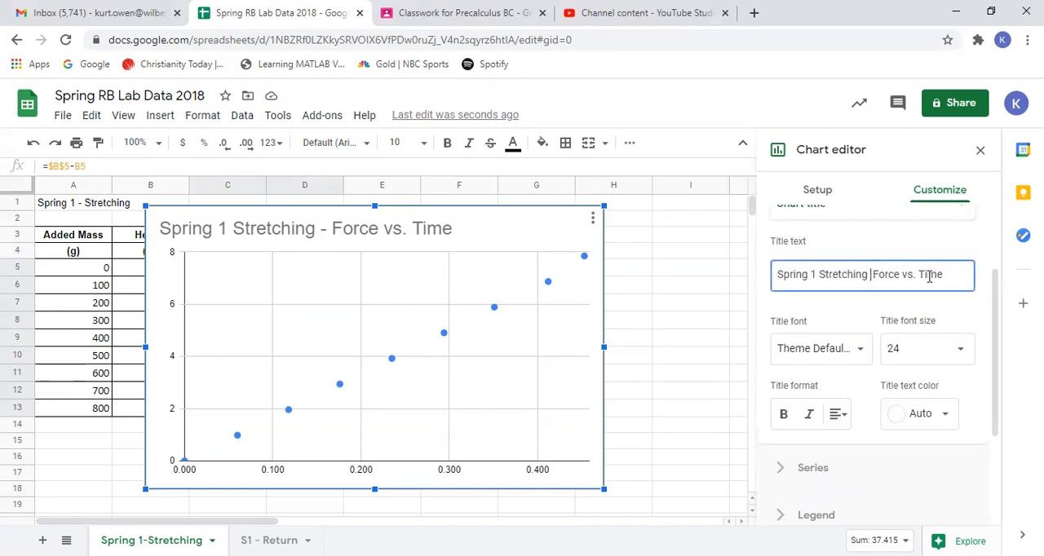
pyautogui.write(':')
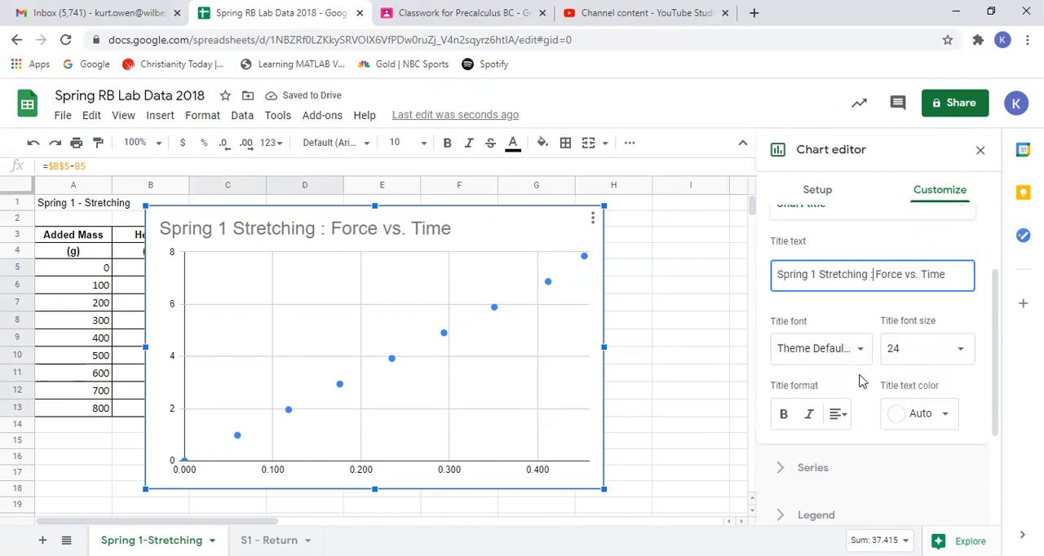
pyautogui.click(782, 415)
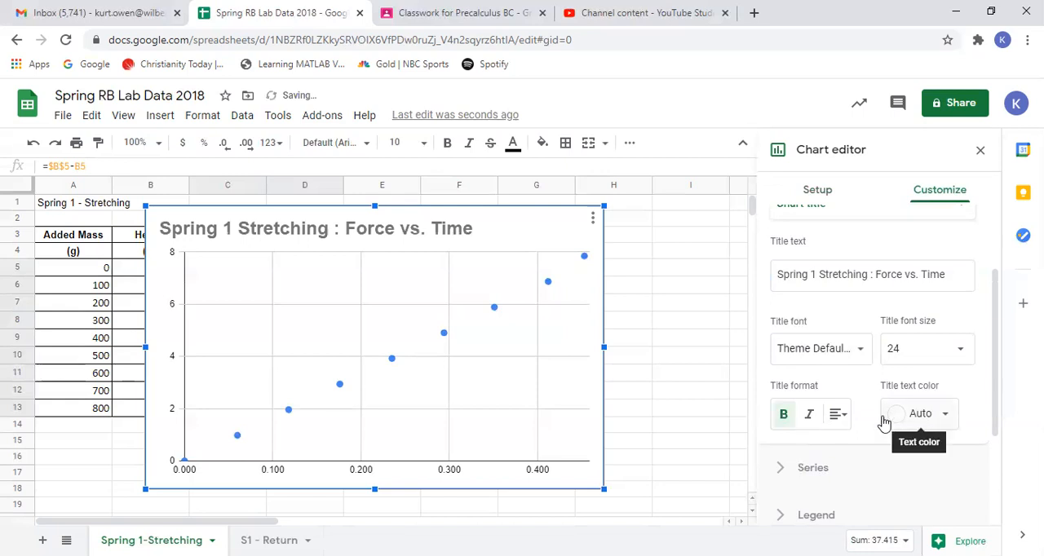
# - Center the chart title above the plot
pyautogui.click(840, 417)
pyautogui.click(858, 446)
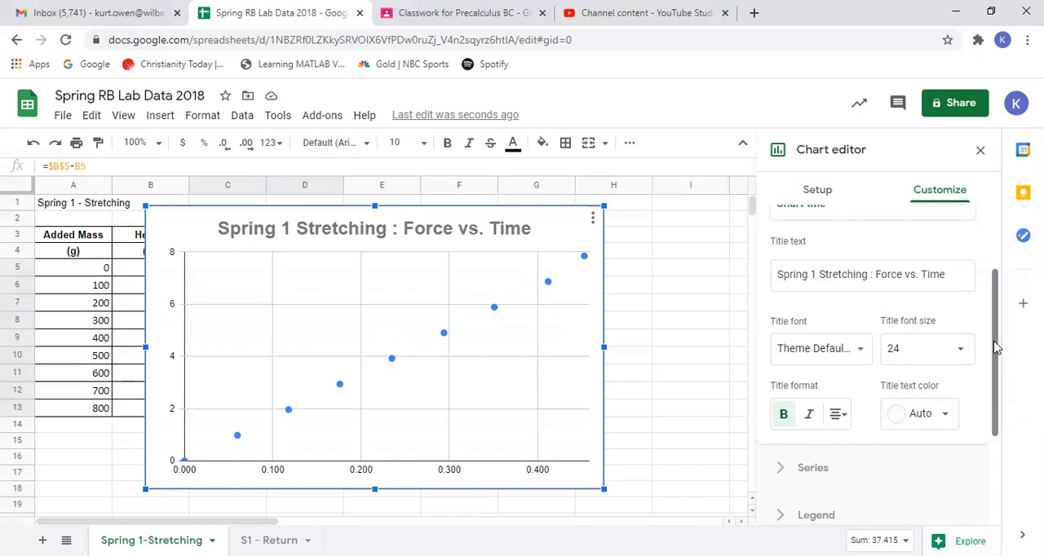
pyautogui.moveTo(995, 348); pyautogui.dragTo(991, 449)
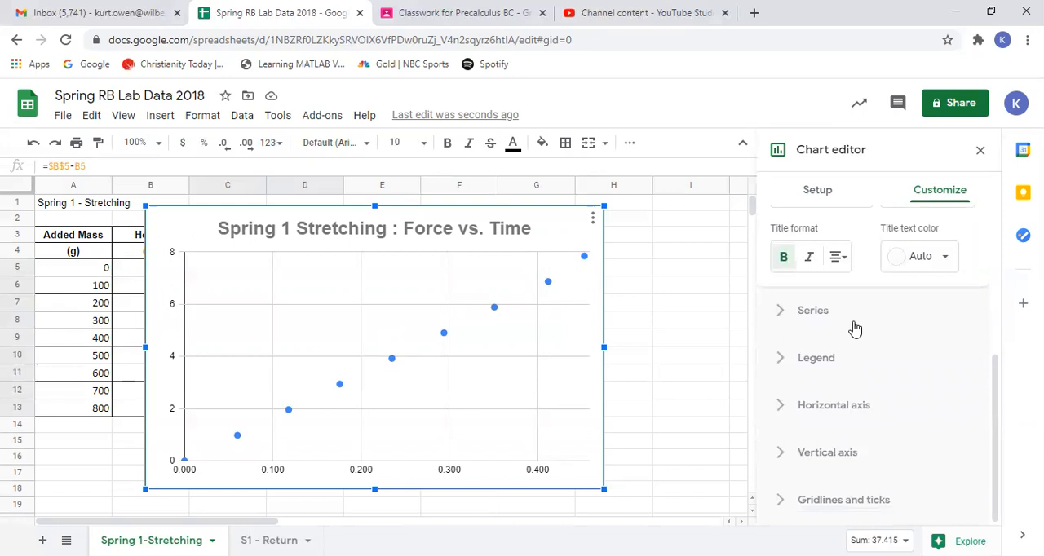
pyautogui.click(808, 313)
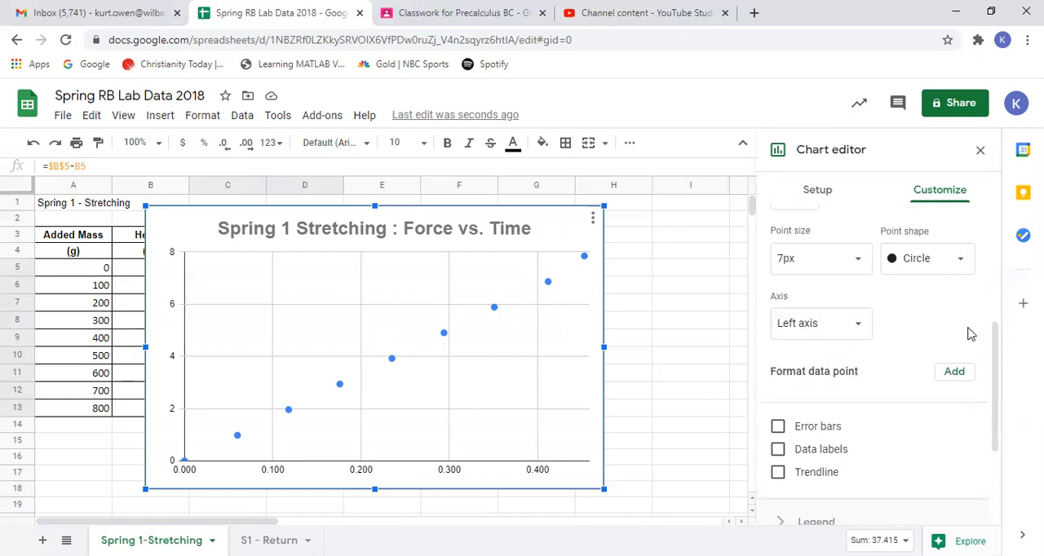
pyautogui.moveTo(999, 347); pyautogui.dragTo(978, 233)
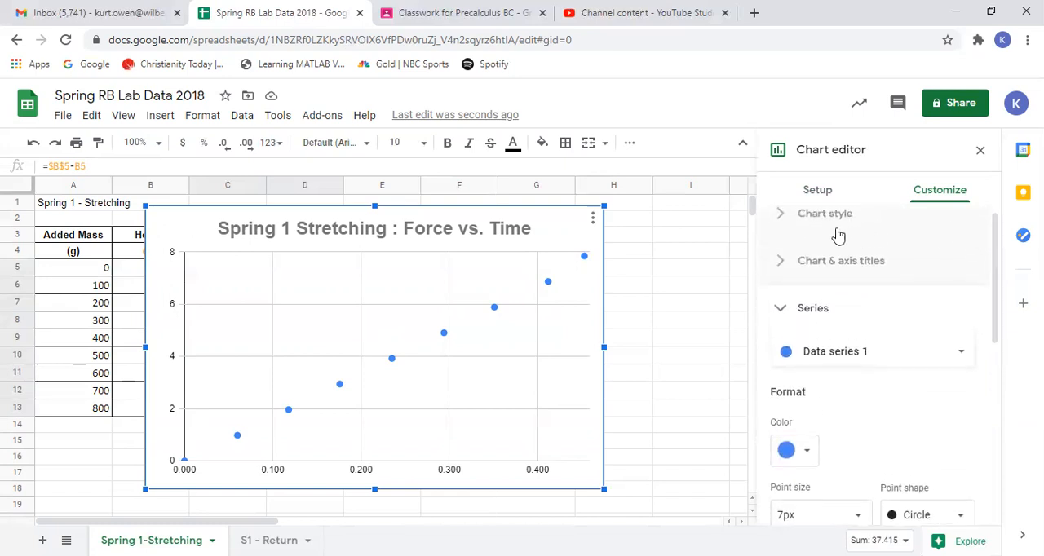
# - Give the chart's horizontal axis the title "Stretch (m)"
pyautogui.click(846, 263)
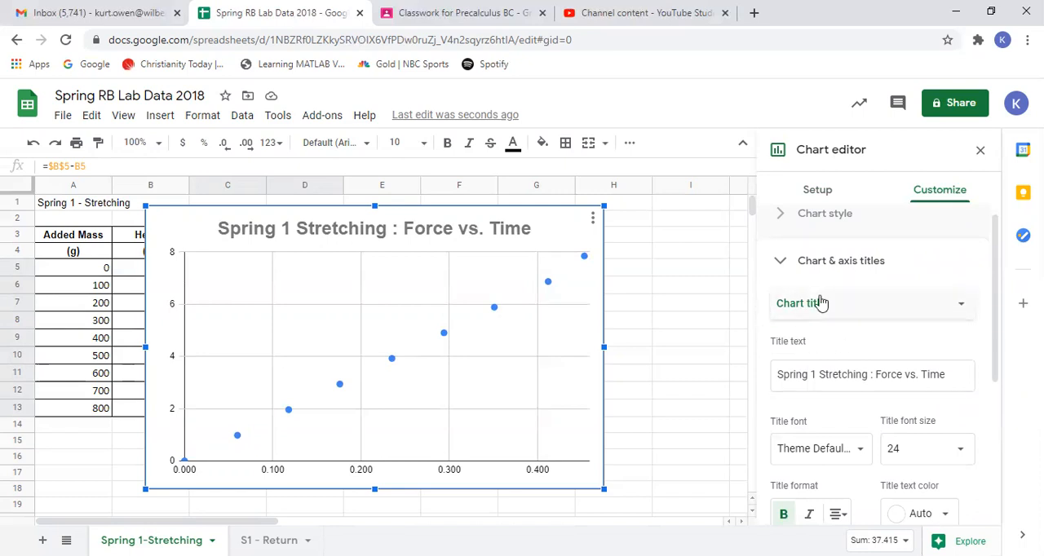
pyautogui.click(966, 307)
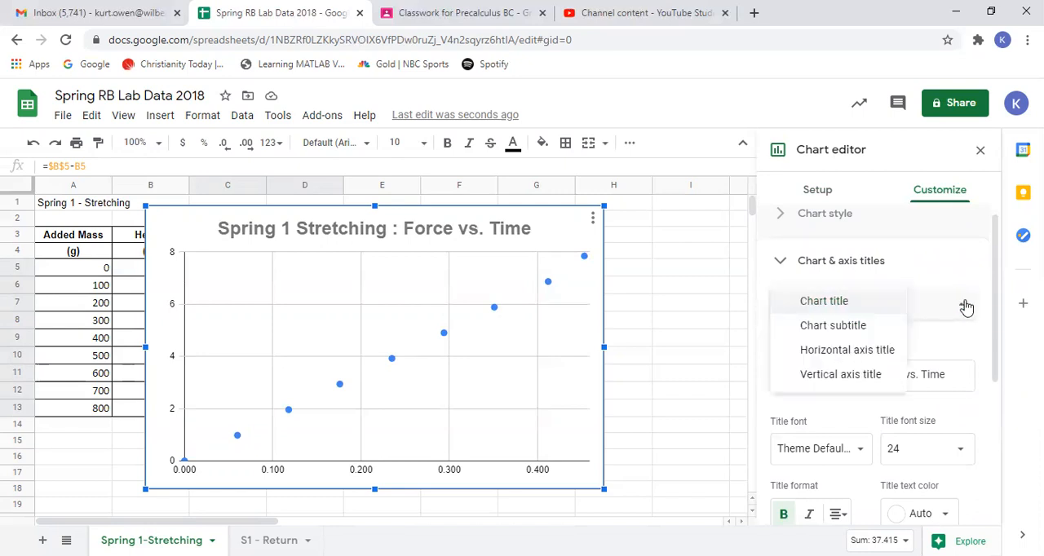
pyautogui.click(834, 352)
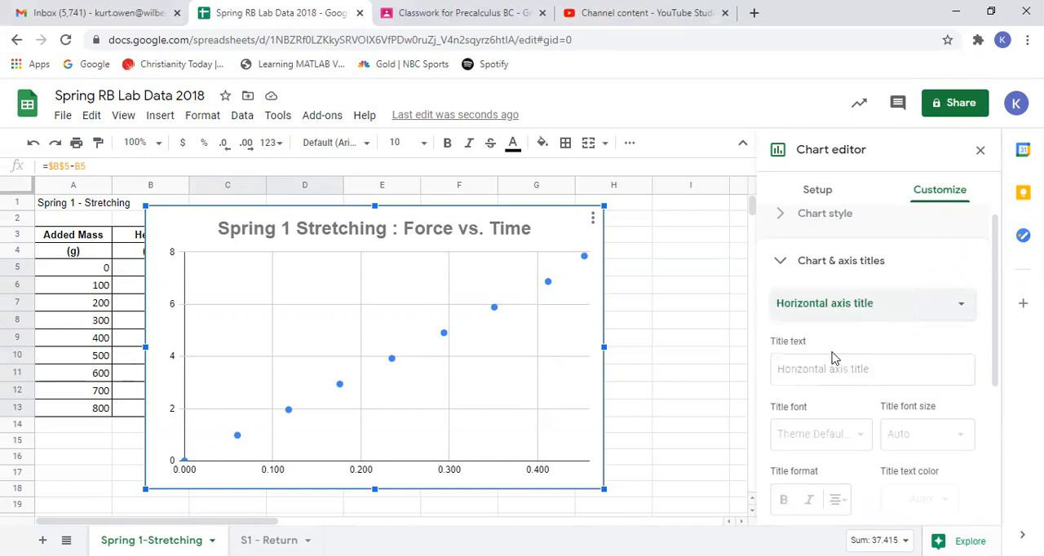
pyautogui.click(779, 370)
pyautogui.write('Streth')
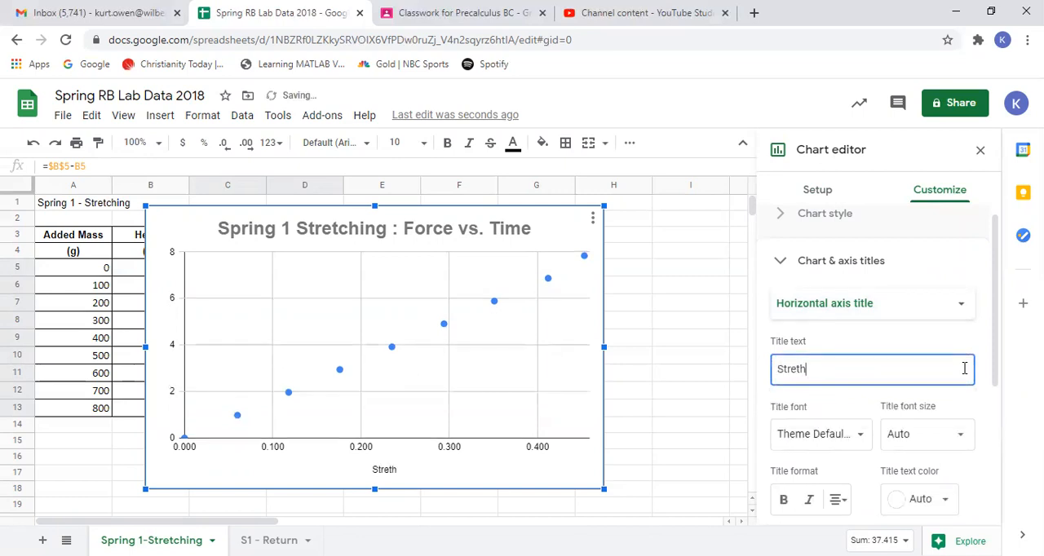
pyautogui.press('BackSpace')
pyautogui.write('ch')
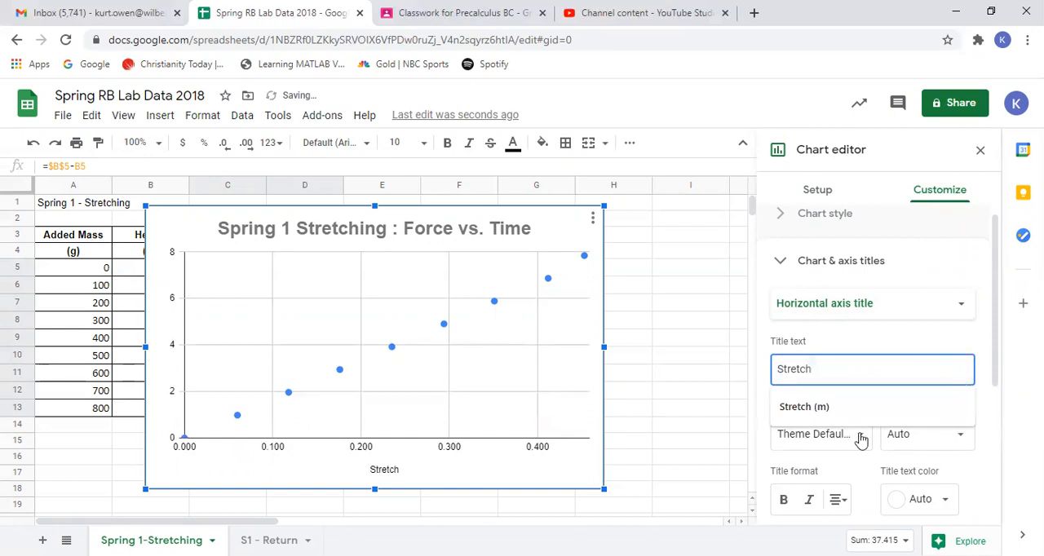
pyautogui.click(841, 409)
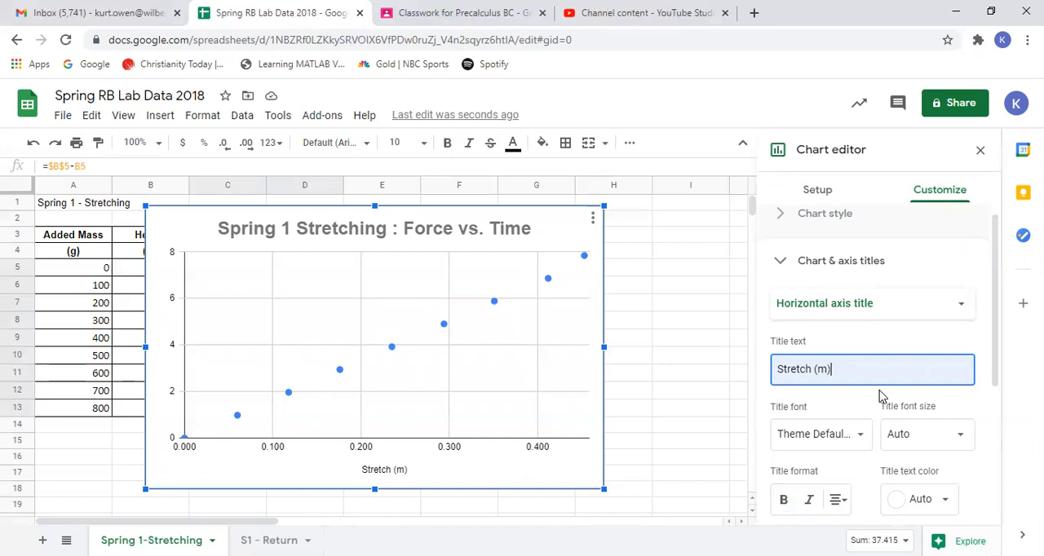
# - Set the horizontal axis title's font size to 16 and make it bold
pyautogui.scroll(-2, 852, 436)
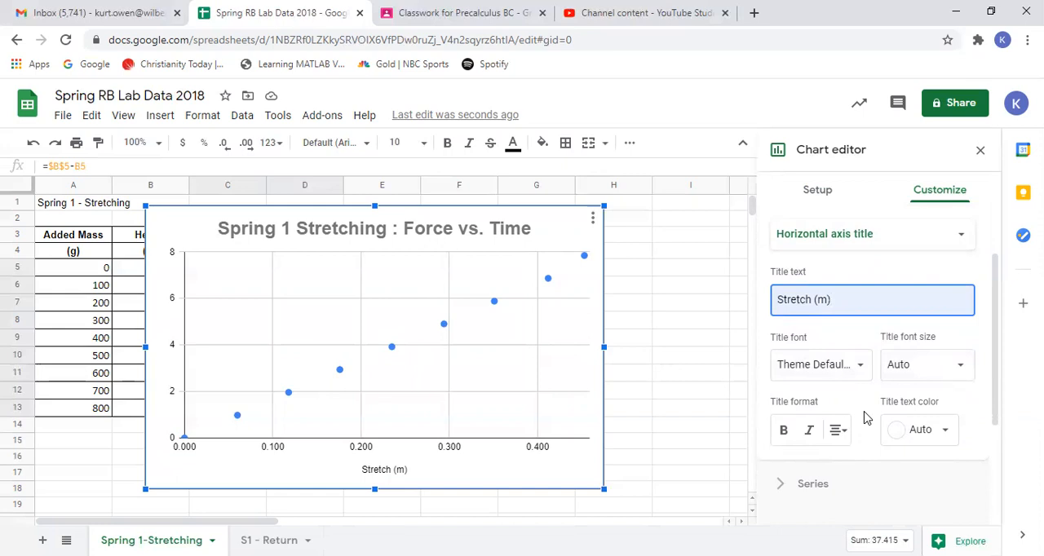
pyautogui.click(963, 371)
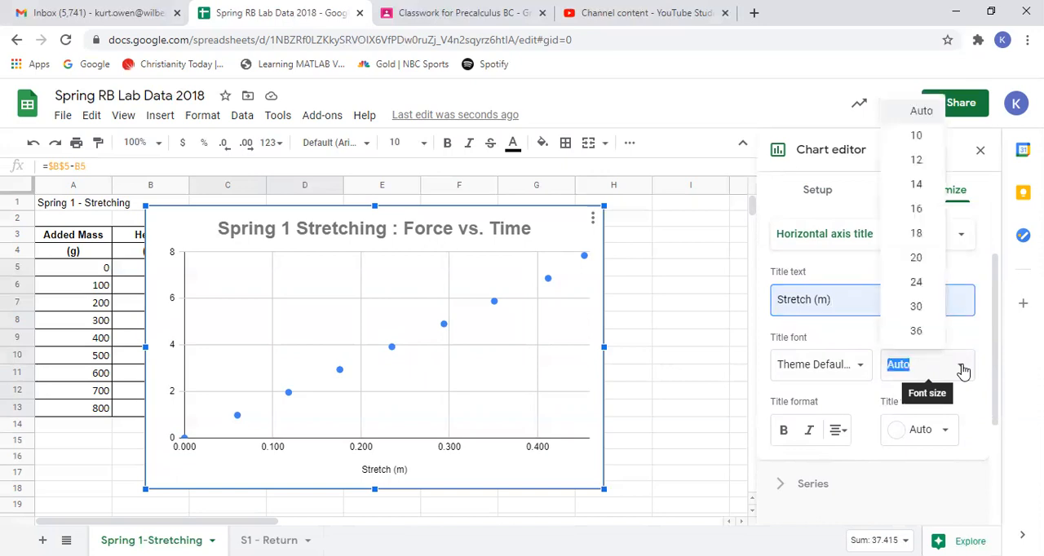
pyautogui.click(917, 210)
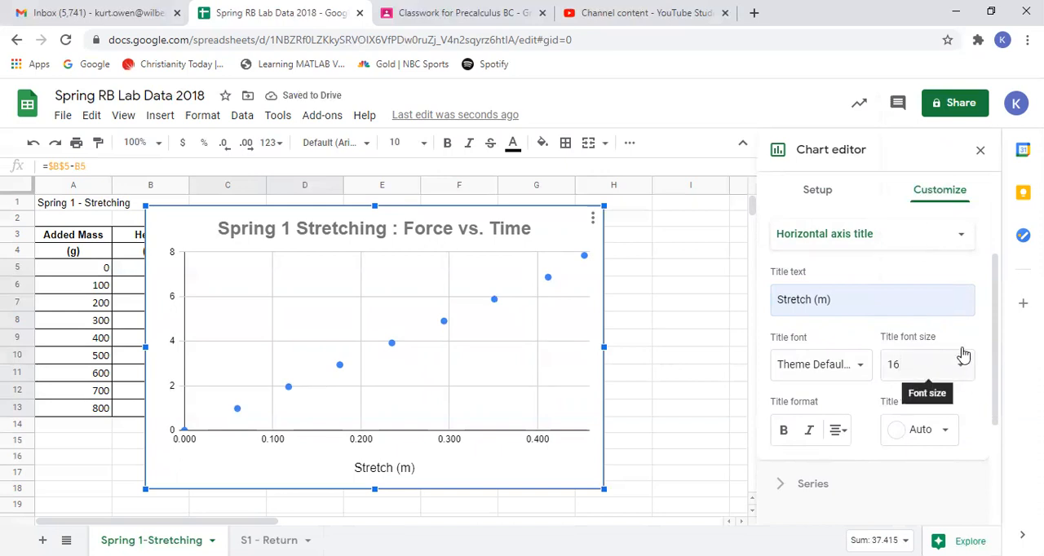
pyautogui.click(782, 432)
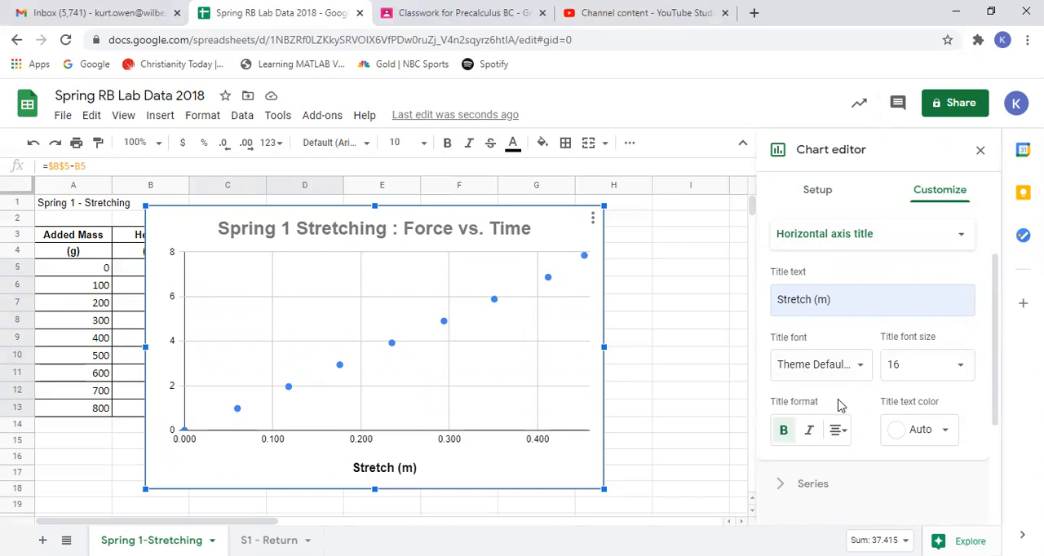
# - Give the chart's vertical axis the title "Force(N)"
pyautogui.click(963, 239)
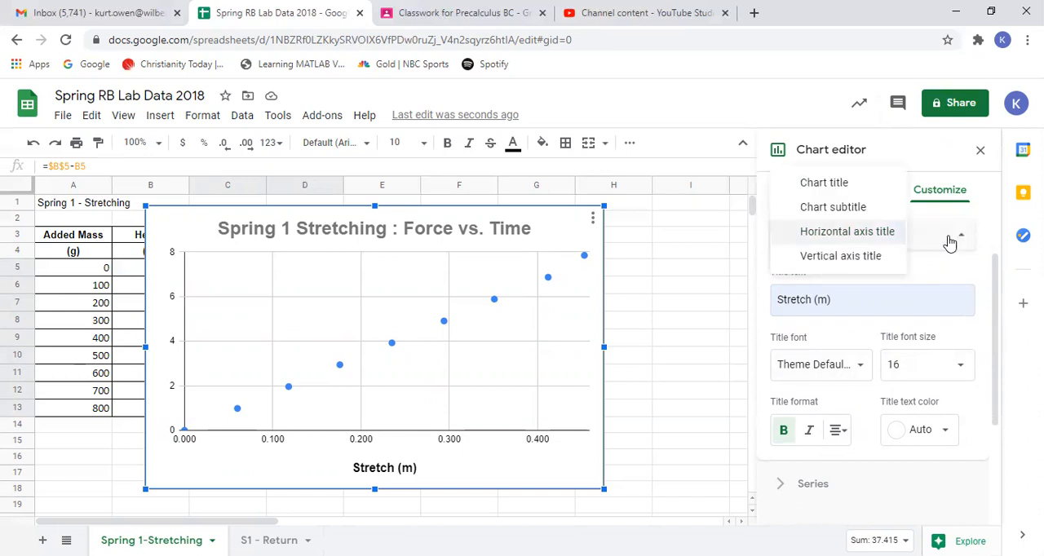
pyautogui.click(871, 263)
pyautogui.click(820, 309)
pyautogui.click(803, 339)
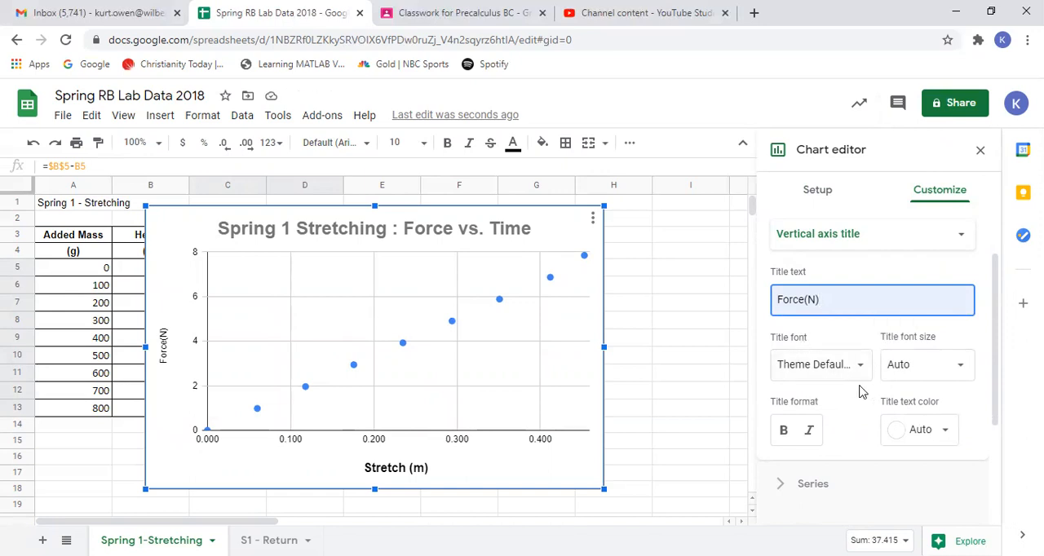
# - Set the vertical axis title's font size to 16 and make it bold
pyautogui.click(965, 372)
pyautogui.click(914, 211)
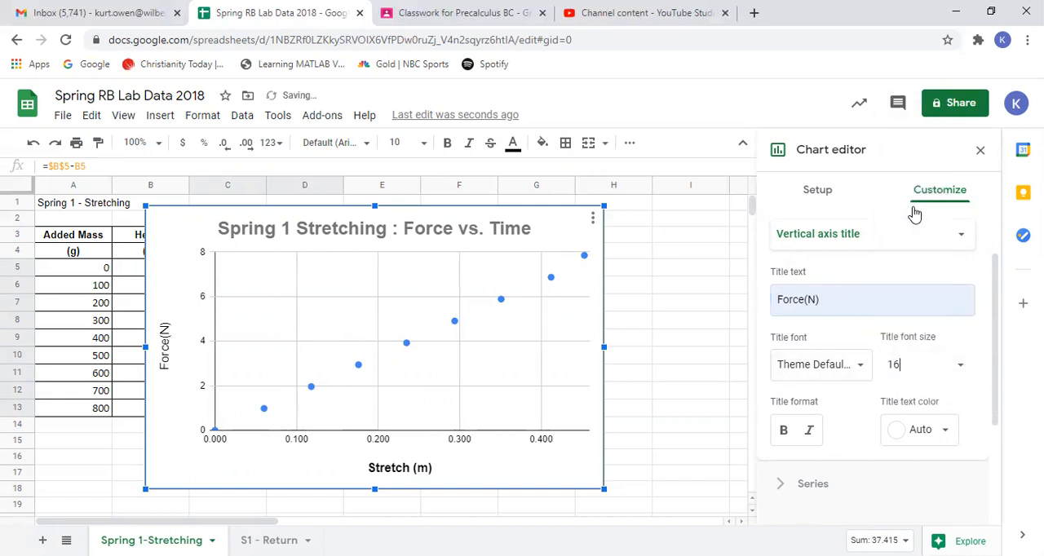
pyautogui.click(782, 440)
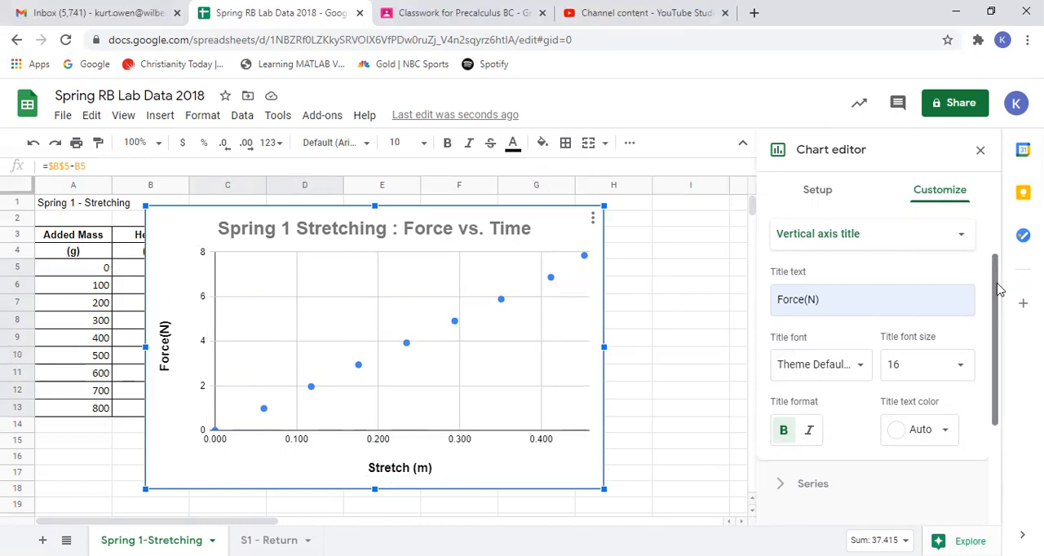
# - Review the data series formatting options, including the available point shapes and the axis choice, keeping the left axis
pyautogui.moveTo(996, 287); pyautogui.dragTo(993, 392)
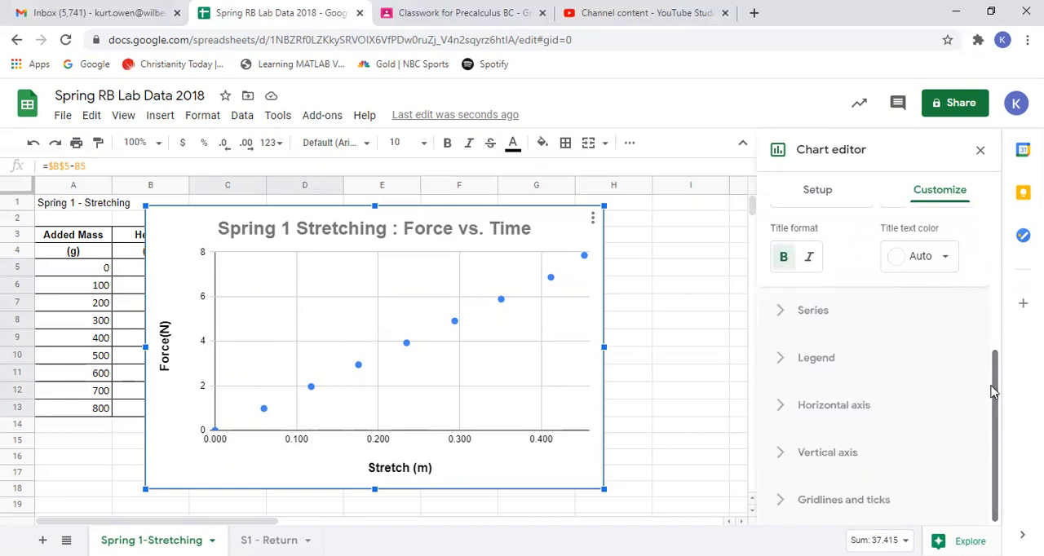
pyautogui.click(838, 318)
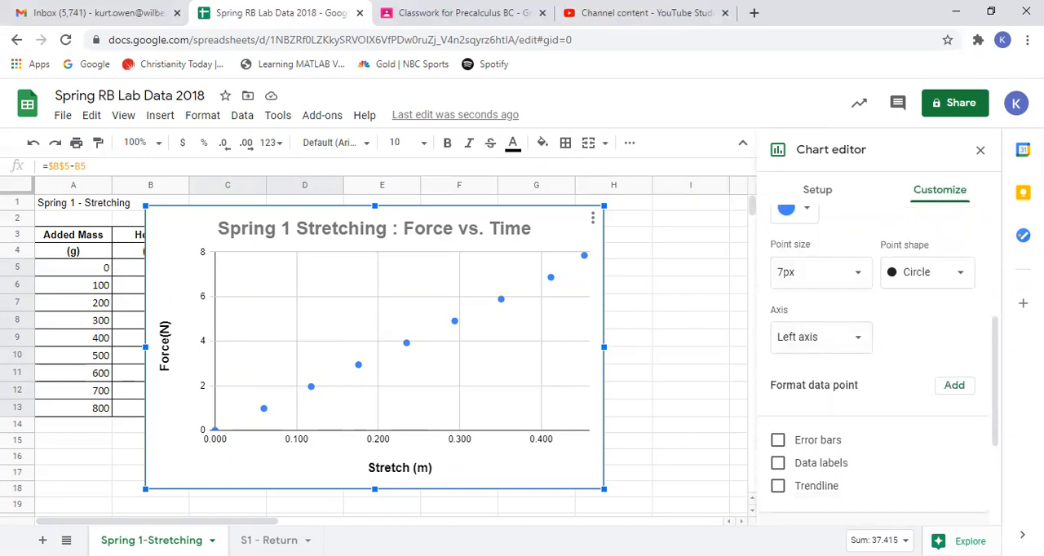
pyautogui.moveTo(997, 343); pyautogui.dragTo(994, 314)
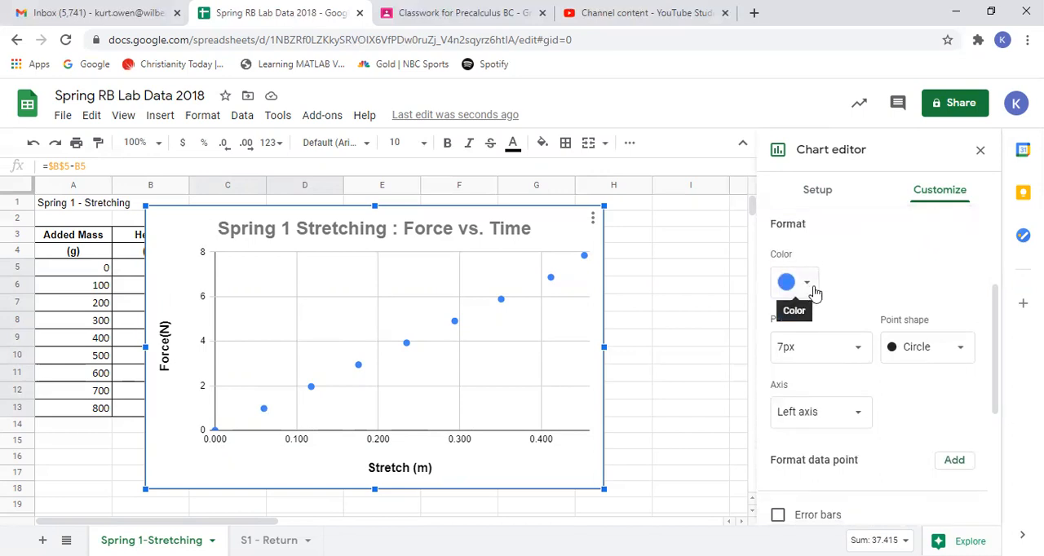
pyautogui.click(960, 352)
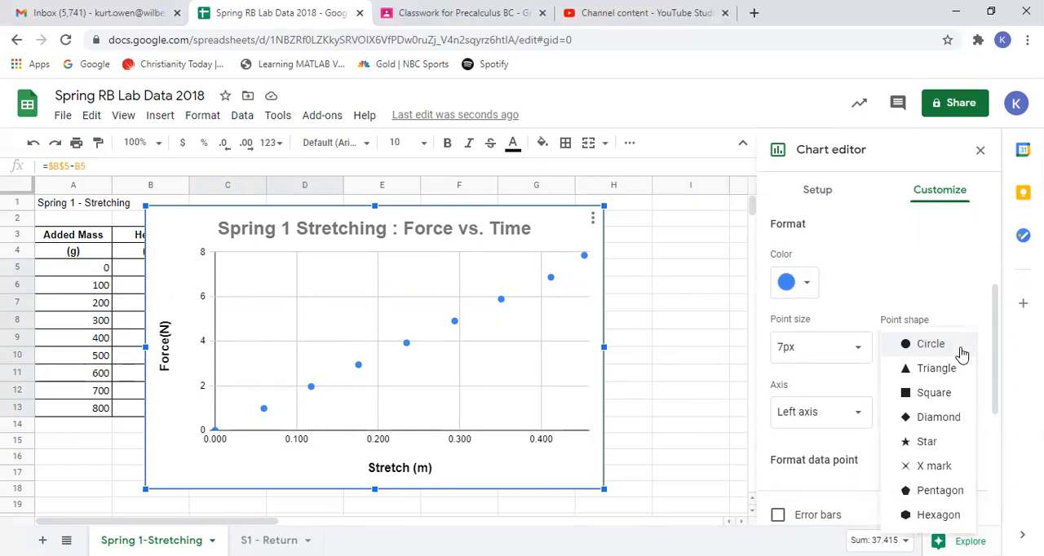
pyautogui.click(913, 256)
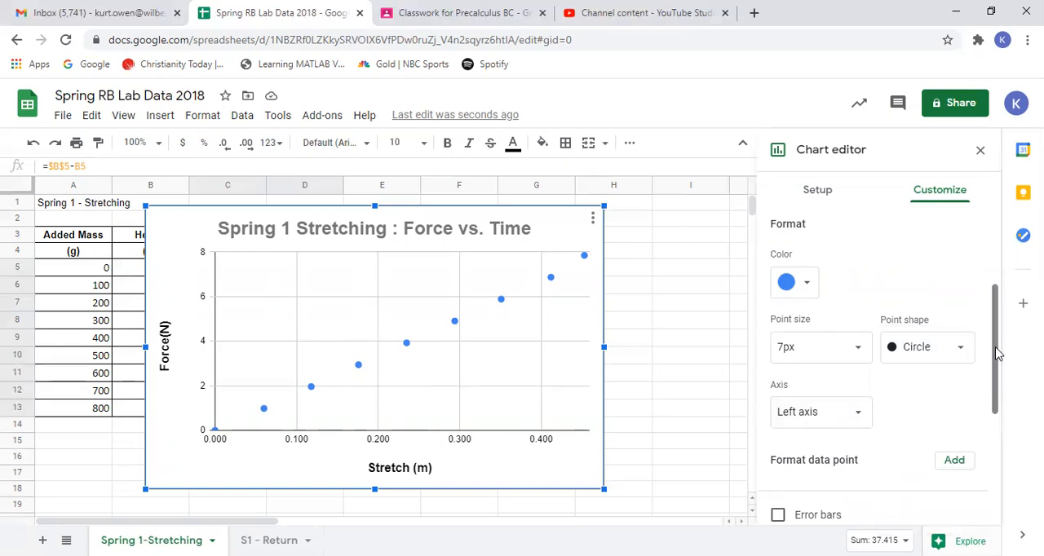
pyautogui.moveTo(997, 354); pyautogui.dragTo(997, 384)
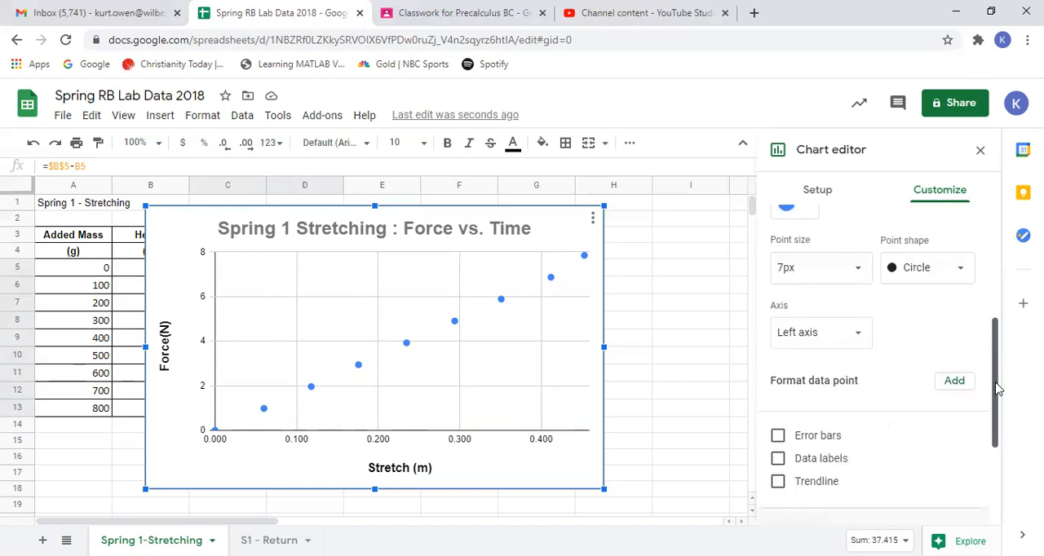
pyautogui.click(856, 338)
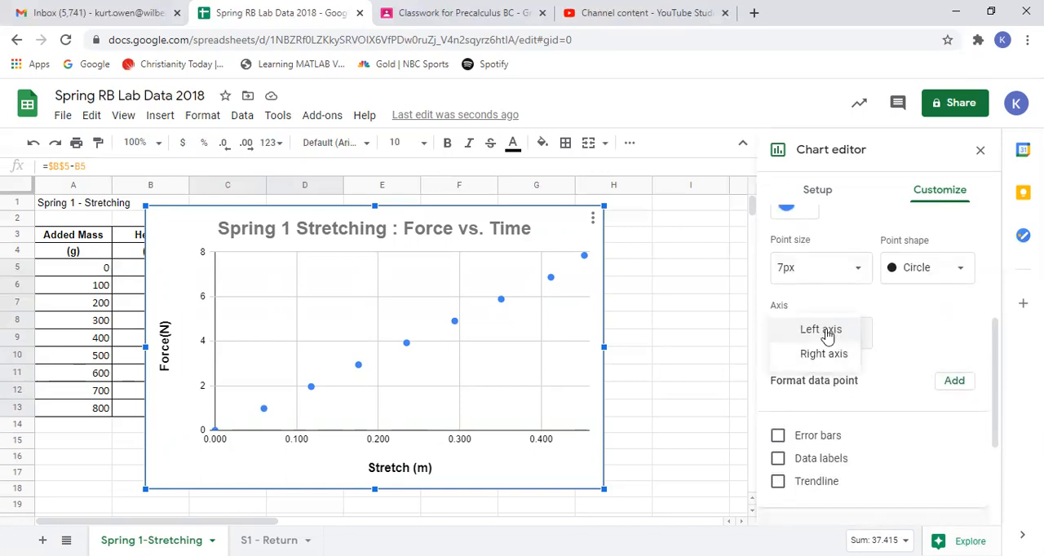
pyautogui.click(823, 334)
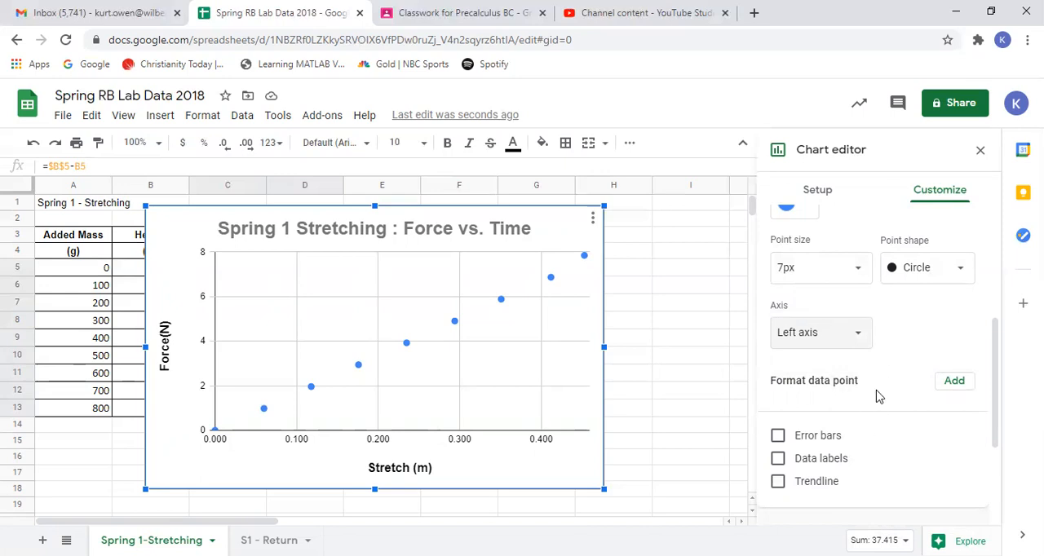
# - Try out error bars and data labels on the data series, turning each of them off again
pyautogui.scroll(-1, 886, 473)
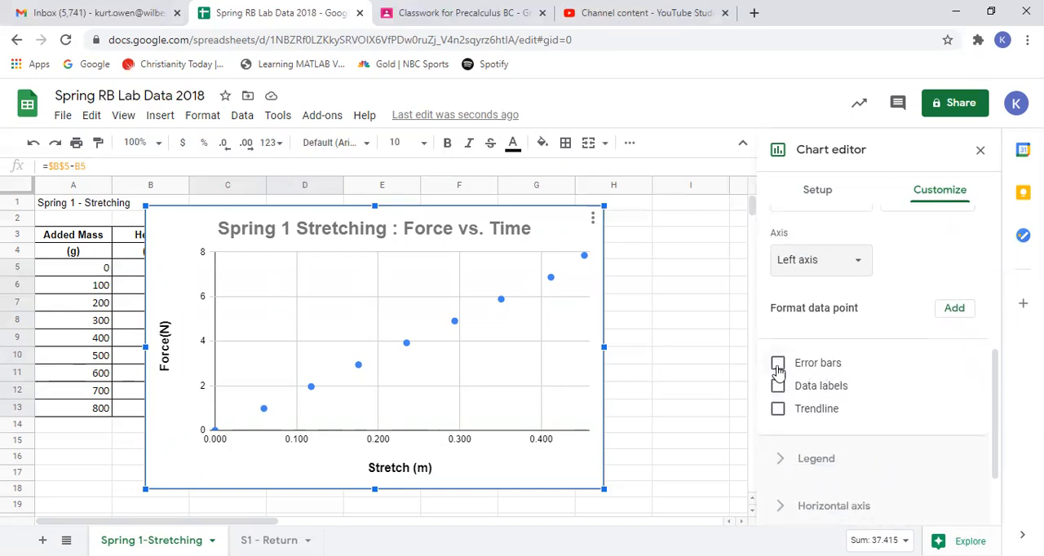
pyautogui.click(778, 367)
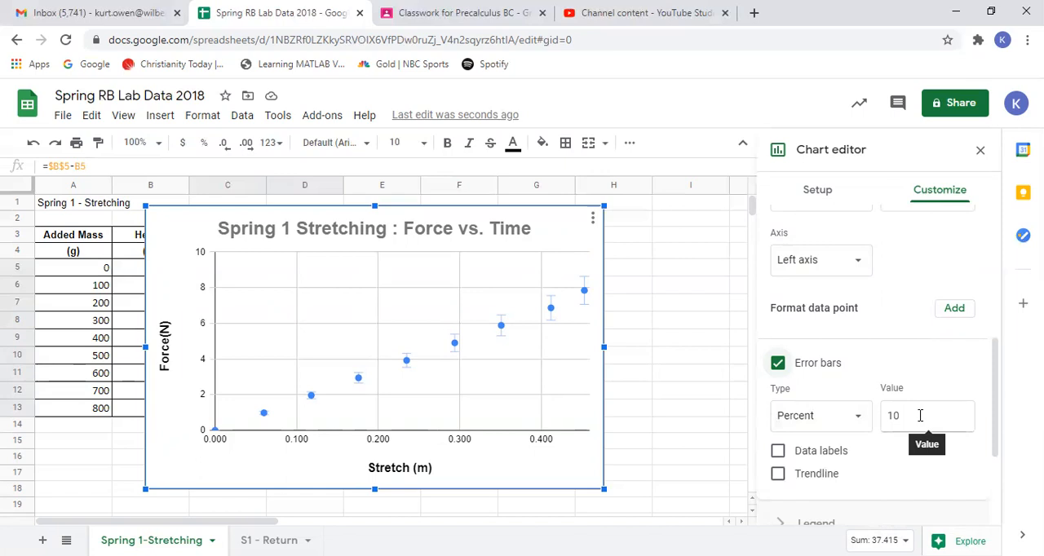
pyautogui.click(778, 364)
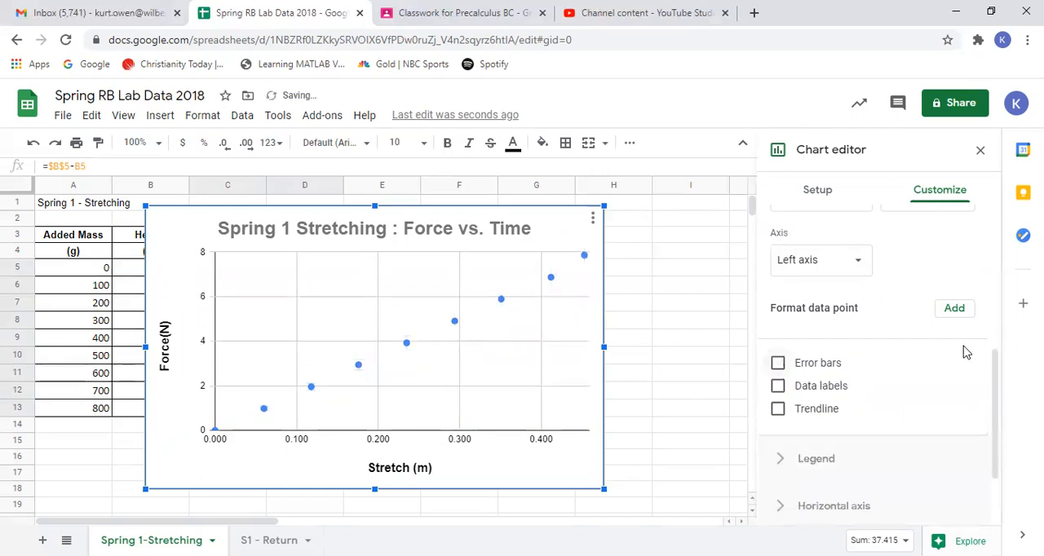
pyautogui.click(778, 364)
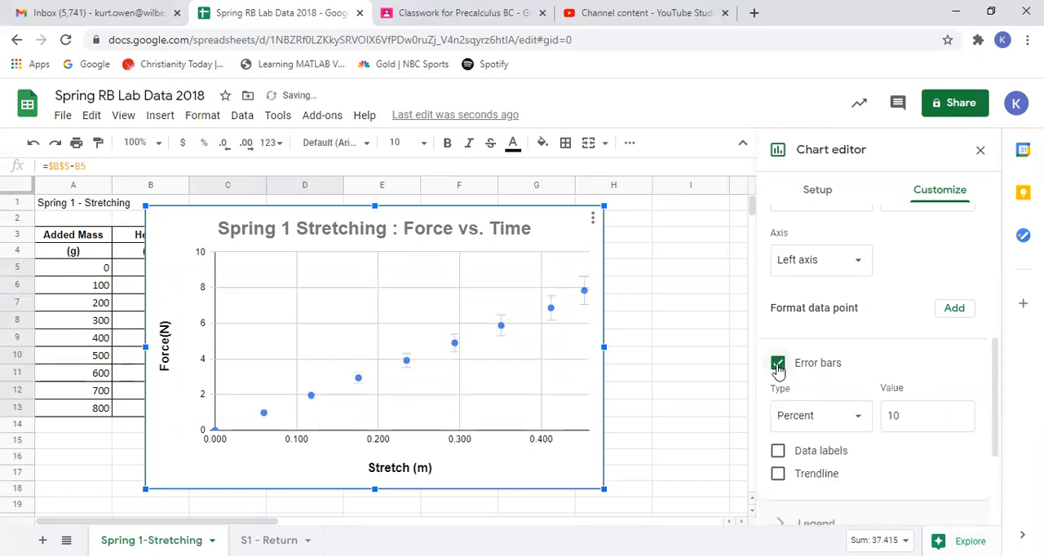
pyautogui.click(858, 421)
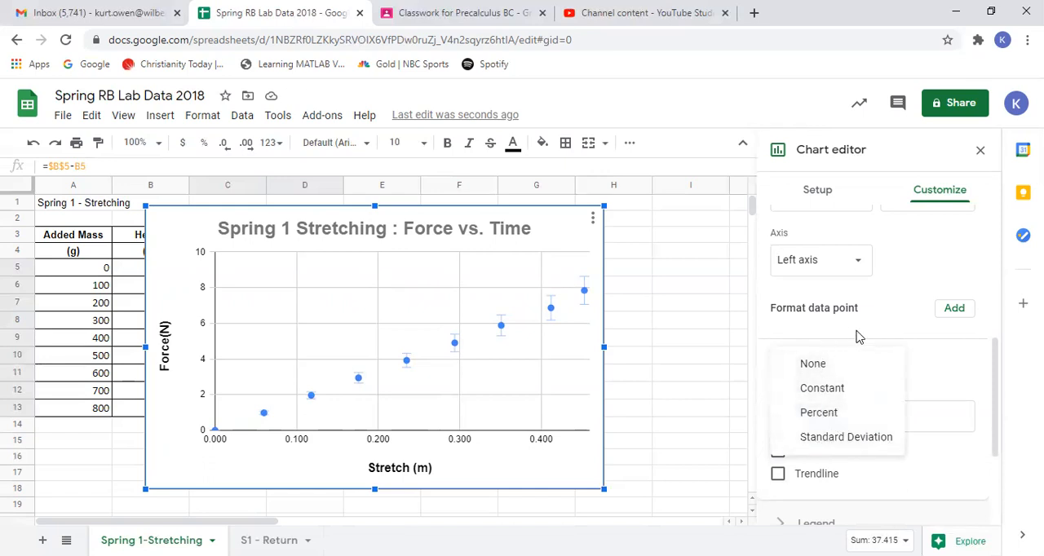
pyautogui.click(824, 367)
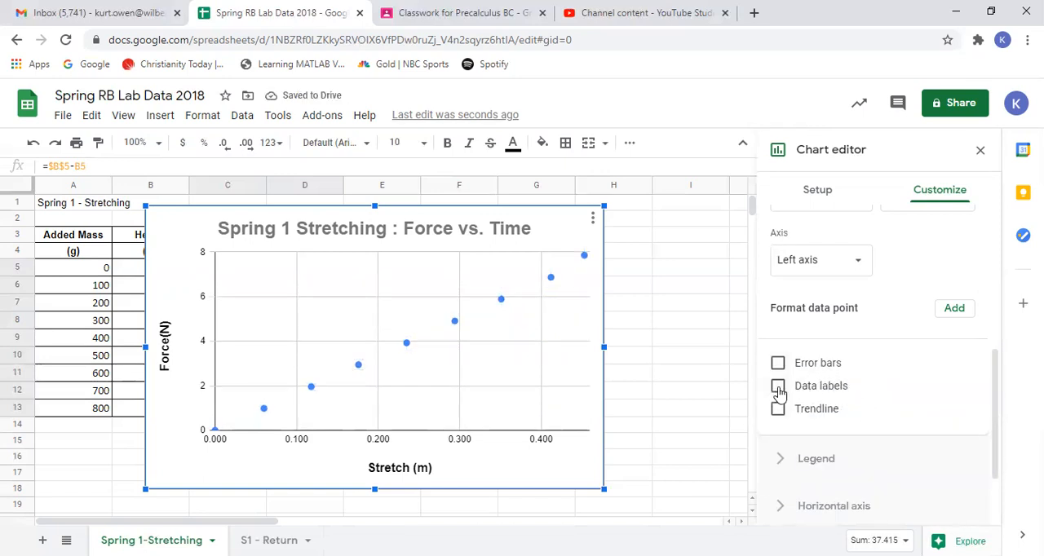
pyautogui.click(778, 387)
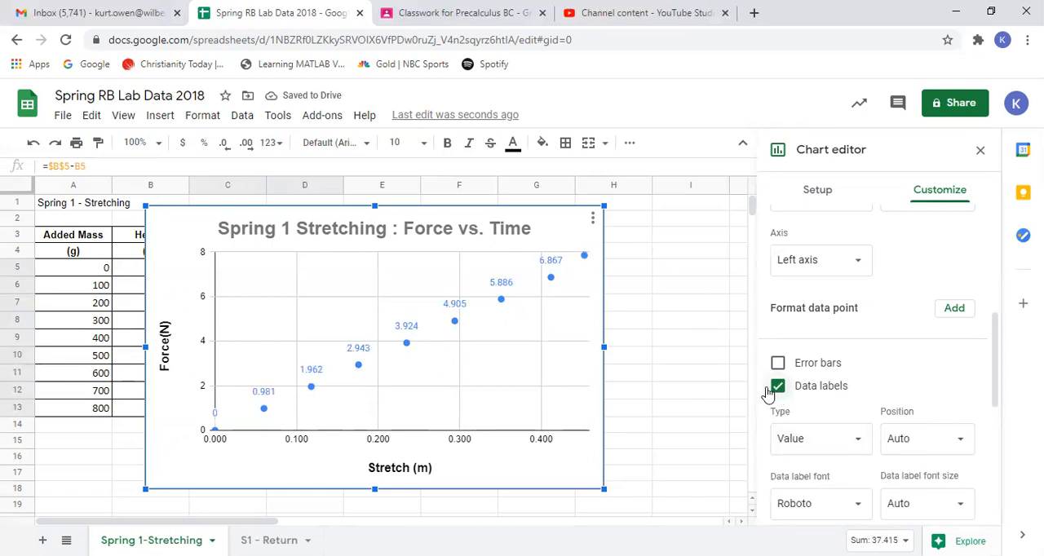
pyautogui.click(775, 388)
# - Add a linear trendline to the data series
pyautogui.click(778, 410)
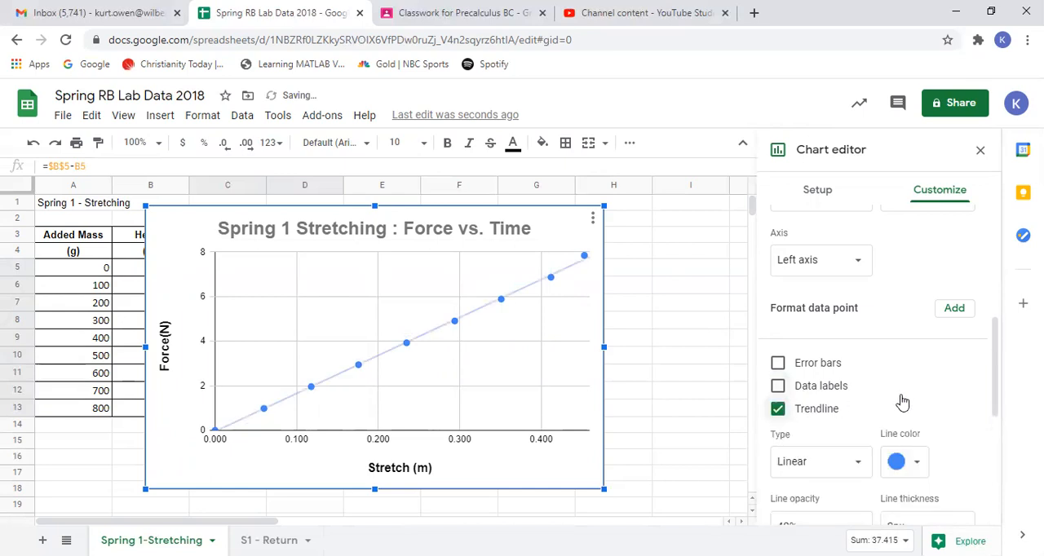
pyautogui.scroll(-1, 901, 403)
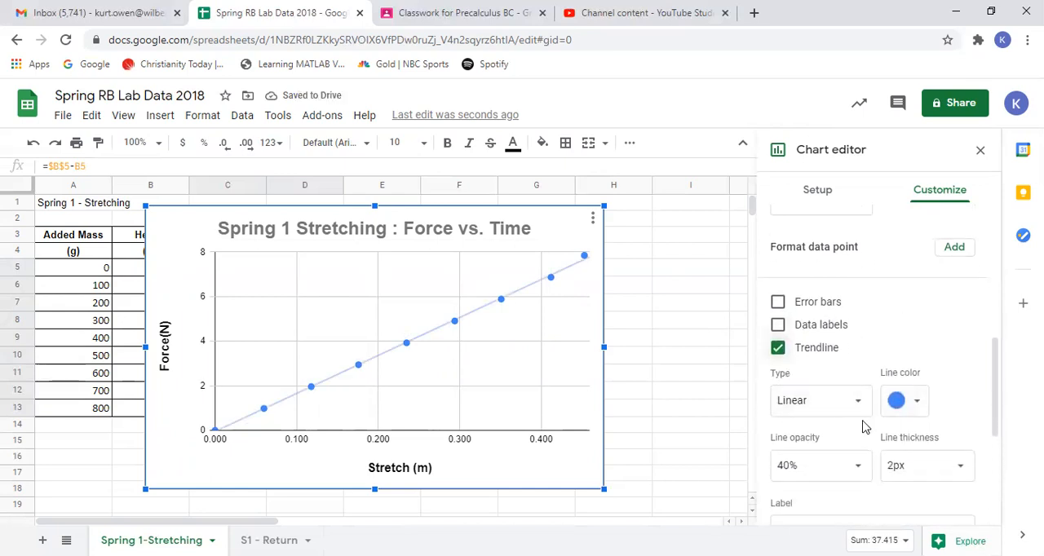
# - Review the available trendline types, keeping Linear, and switch the trendline off and back on
pyautogui.click(859, 403)
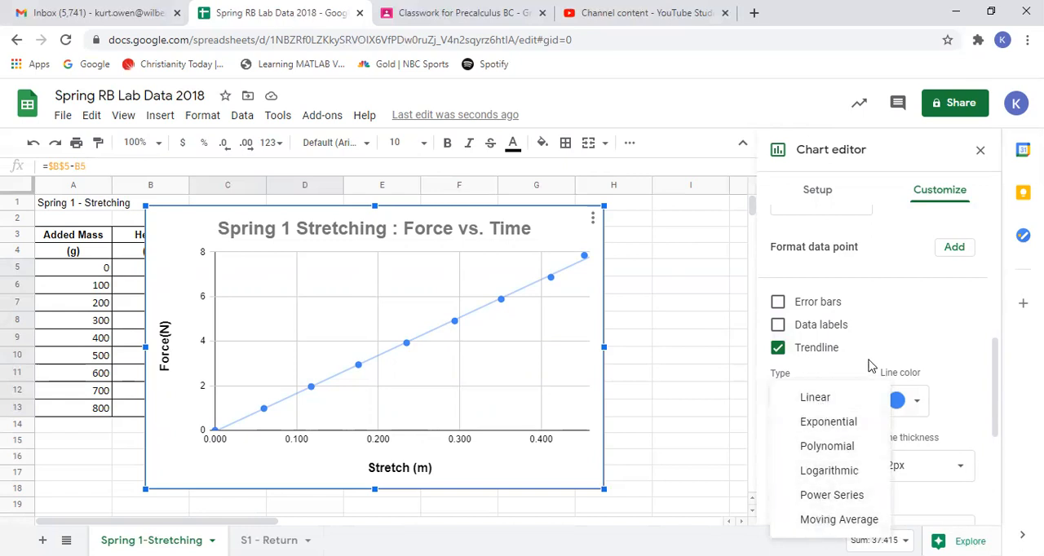
pyautogui.click(928, 316)
pyautogui.click(927, 313)
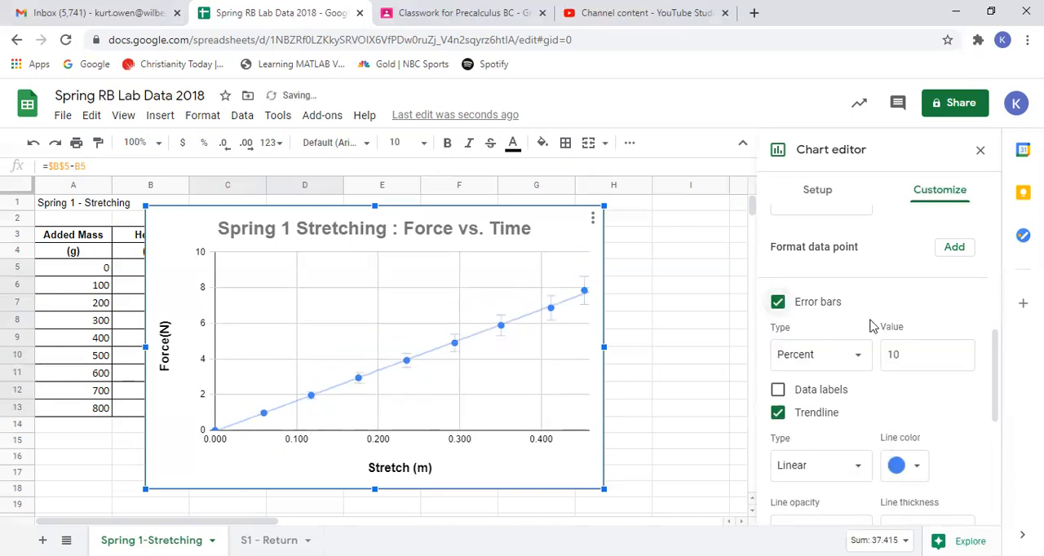
pyautogui.click(816, 416)
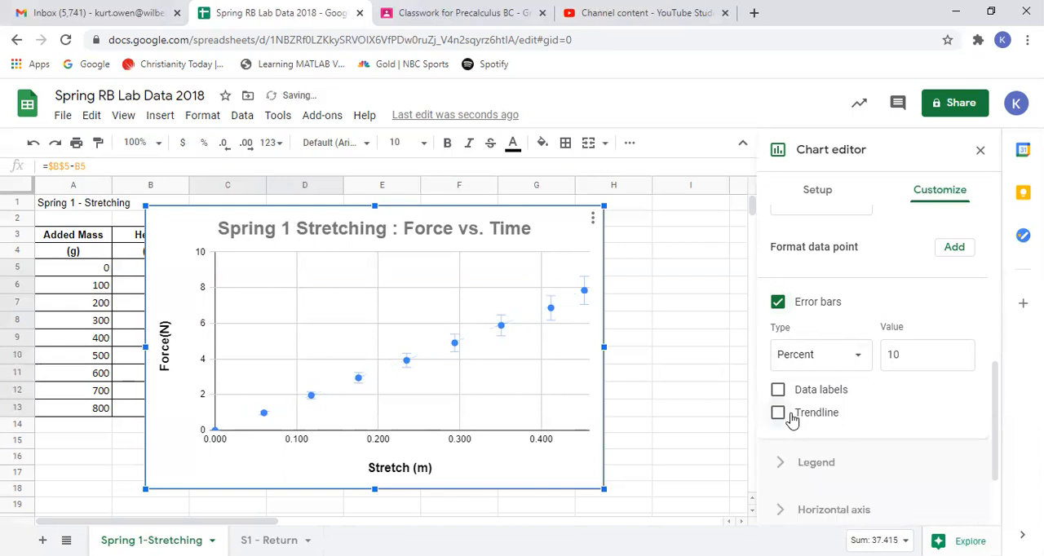
pyautogui.click(778, 413)
# - Label the linear trendline with its equation and show its R² value
pyautogui.scroll(-3, 897, 424)
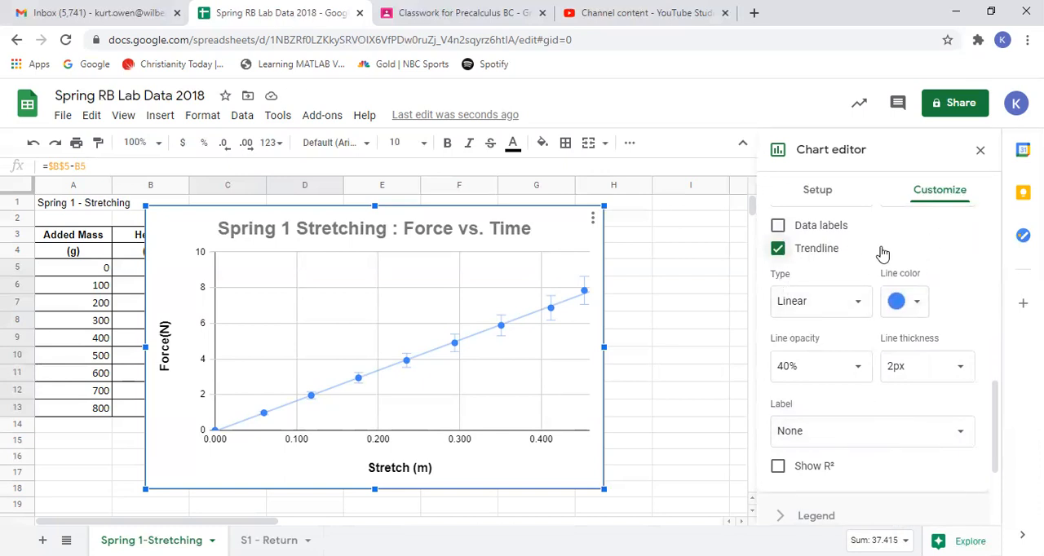
pyautogui.scroll(1, 882, 253)
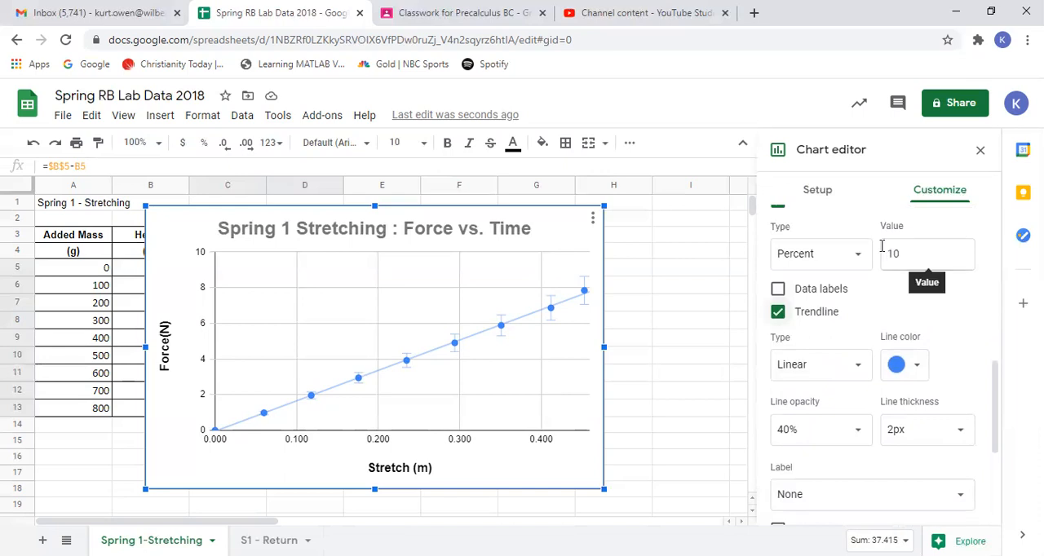
pyautogui.scroll(2, 883, 245)
pyautogui.scroll(-1, 882, 245)
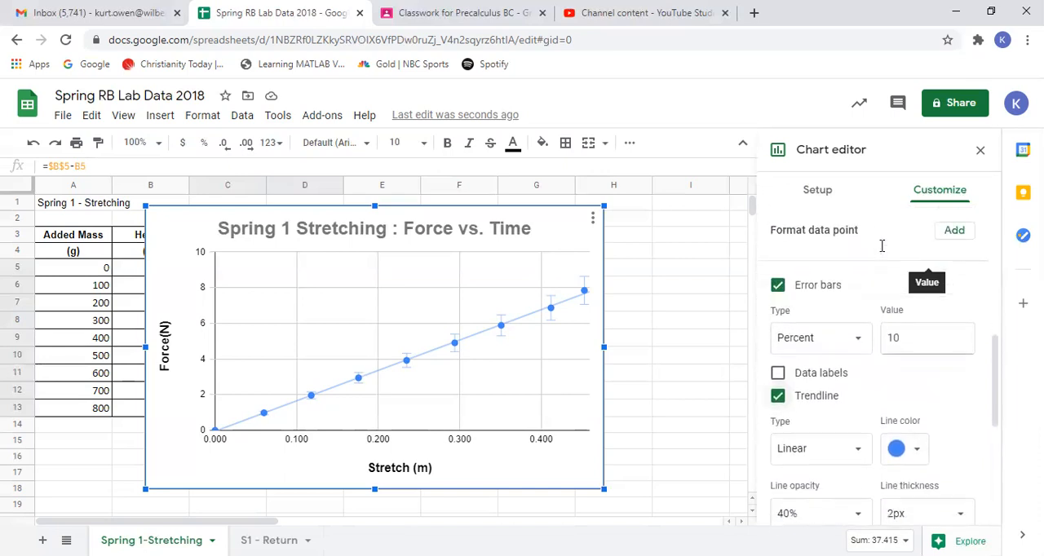
pyautogui.scroll(-1, 882, 245)
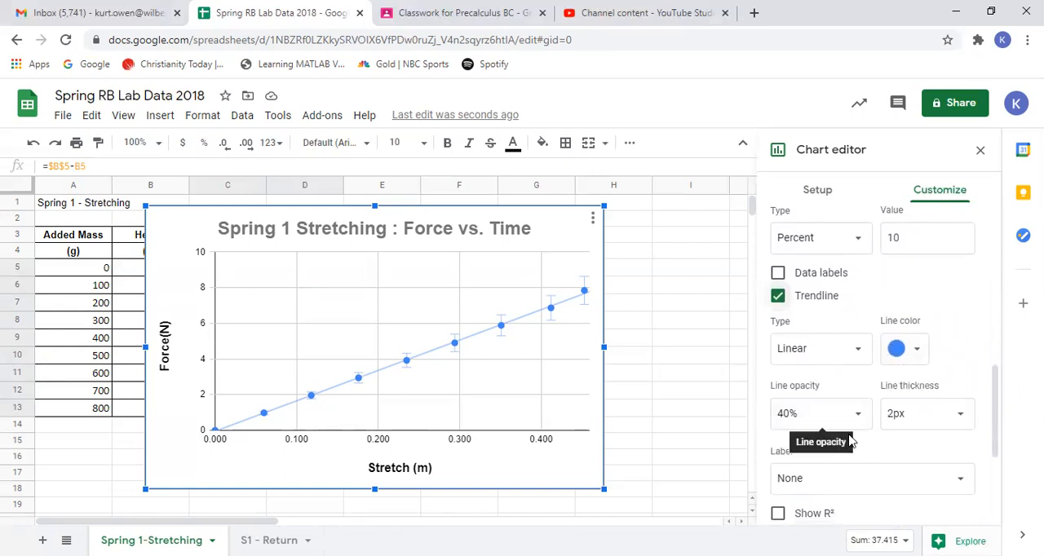
pyautogui.scroll(-1, 901, 439)
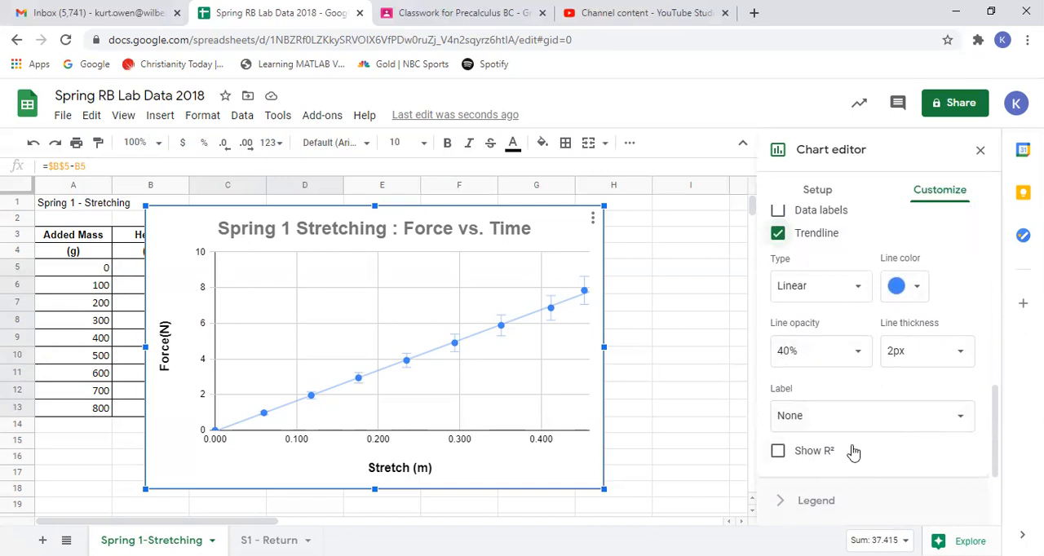
pyautogui.click(959, 421)
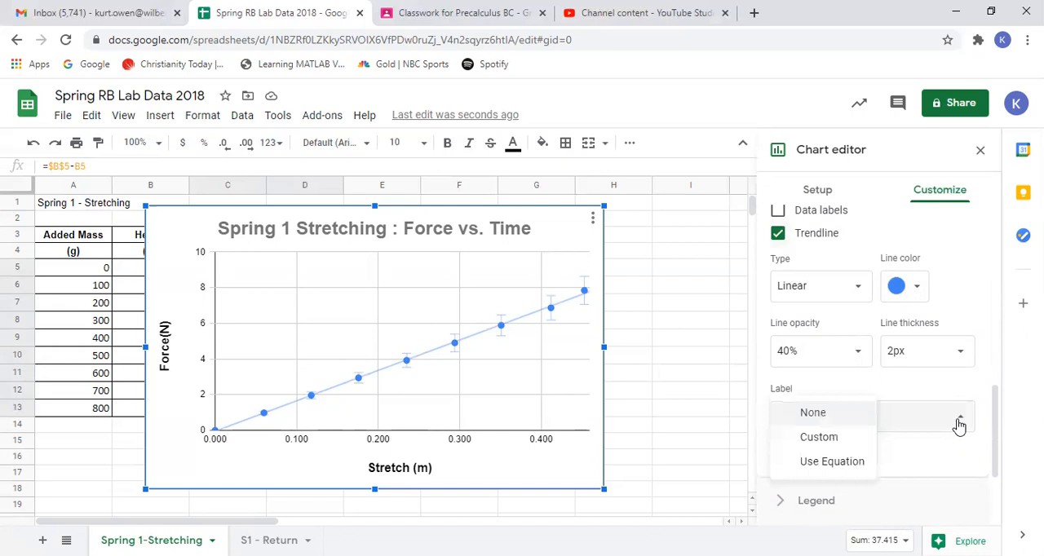
pyautogui.click(839, 471)
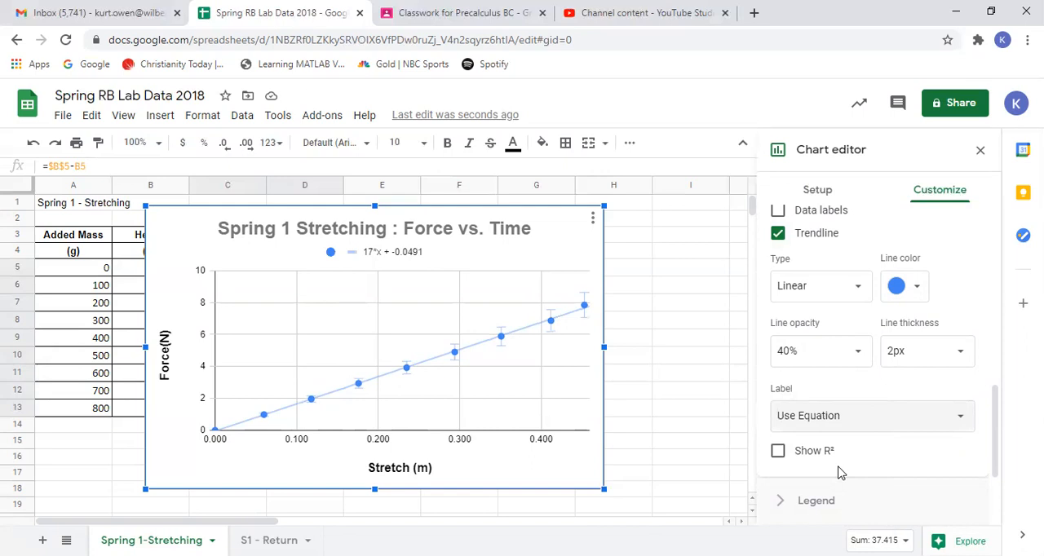
pyautogui.click(778, 452)
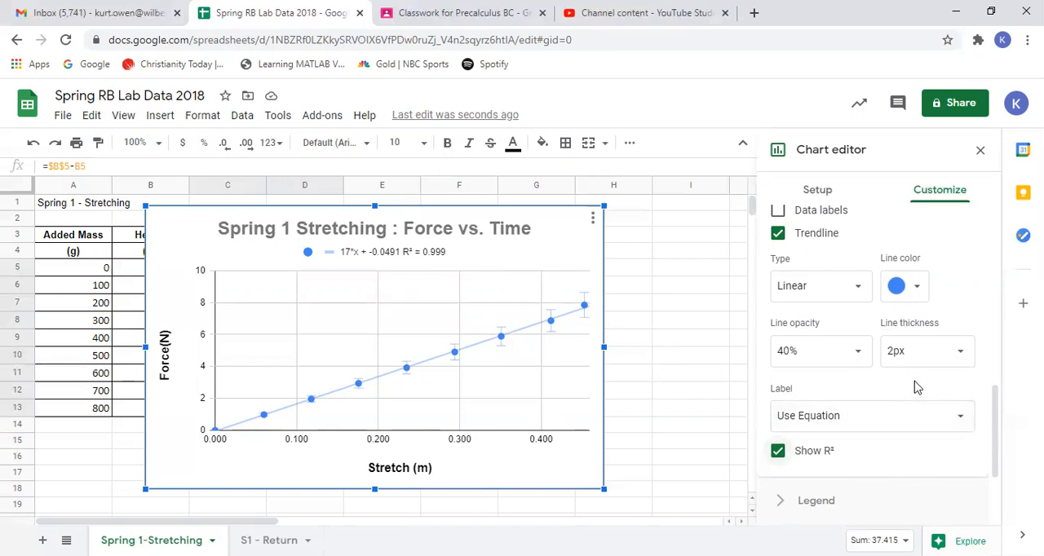
# - Turn off the error bars on the data series
pyautogui.moveTo(988, 414); pyautogui.dragTo(994, 375)
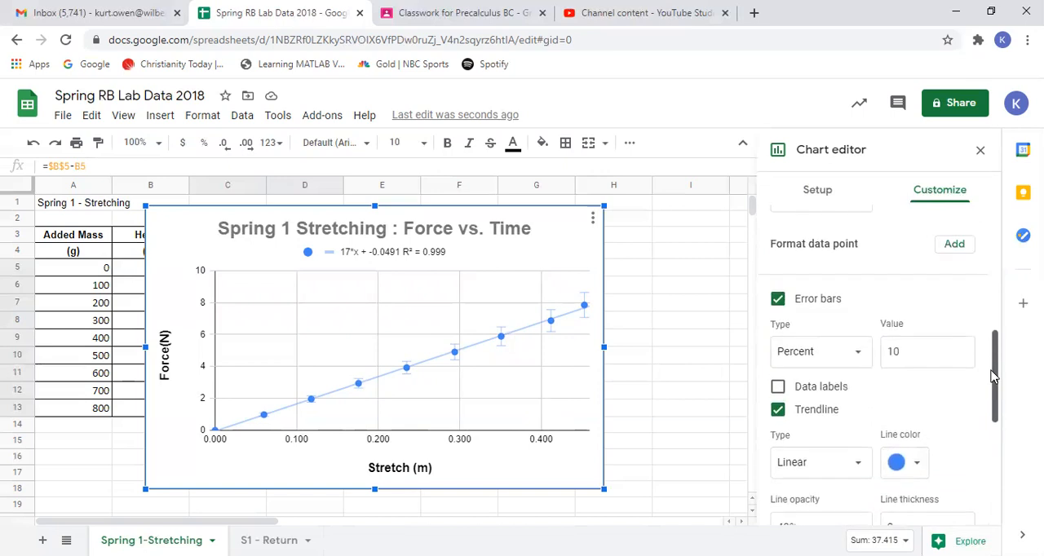
pyautogui.click(776, 299)
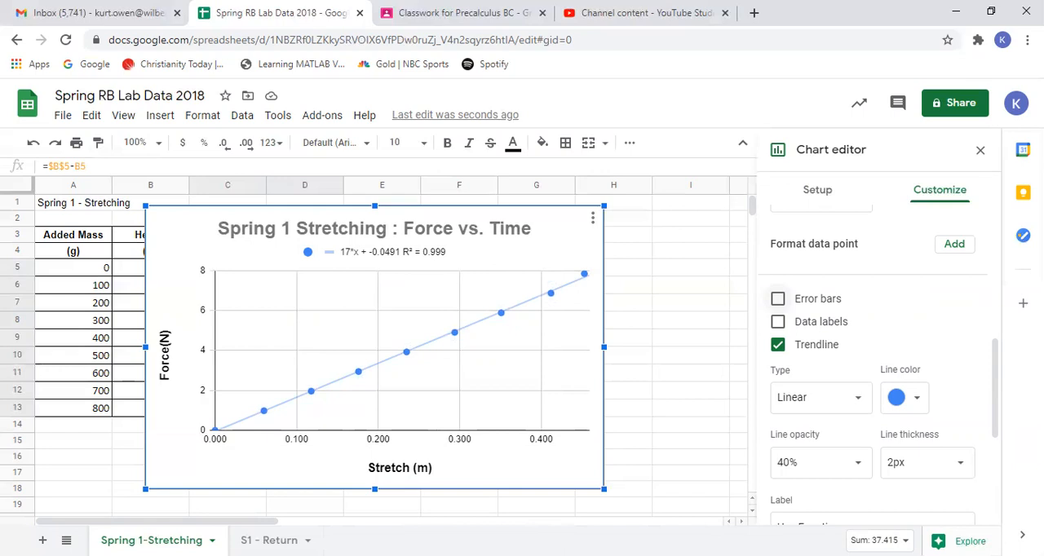
pyautogui.moveTo(996, 360); pyautogui.dragTo(990, 383)
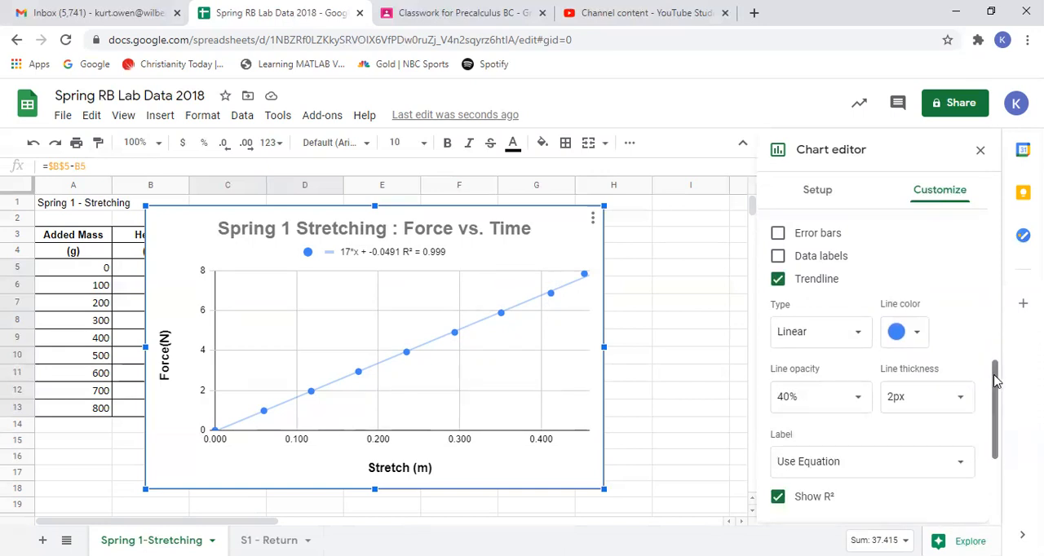
pyautogui.moveTo(995, 379); pyautogui.dragTo(995, 397)
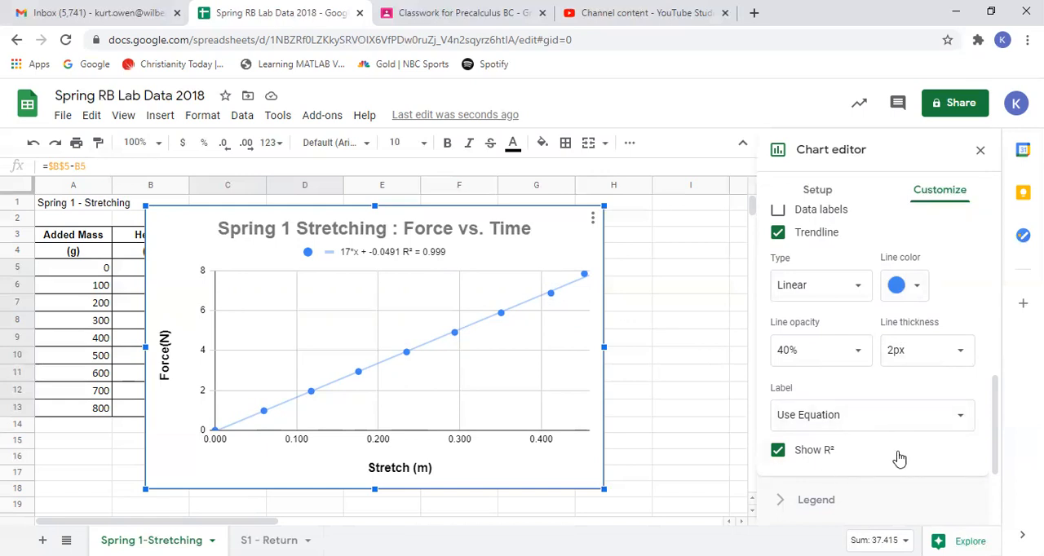
# - Review the chart's legend, horizontal axis and vertical axis formatting options
pyautogui.moveTo(994, 408); pyautogui.dragTo(994, 465)
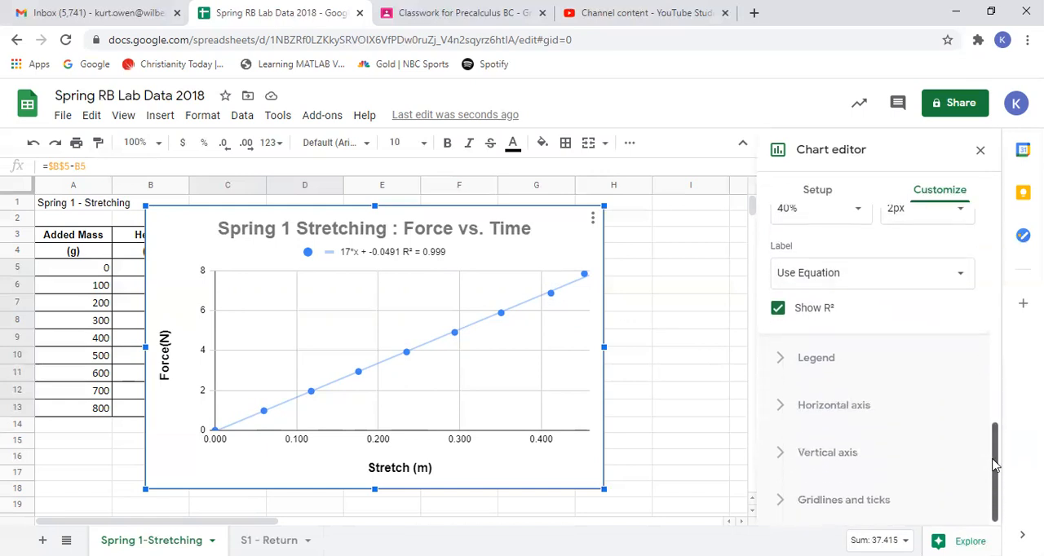
pyautogui.click(817, 358)
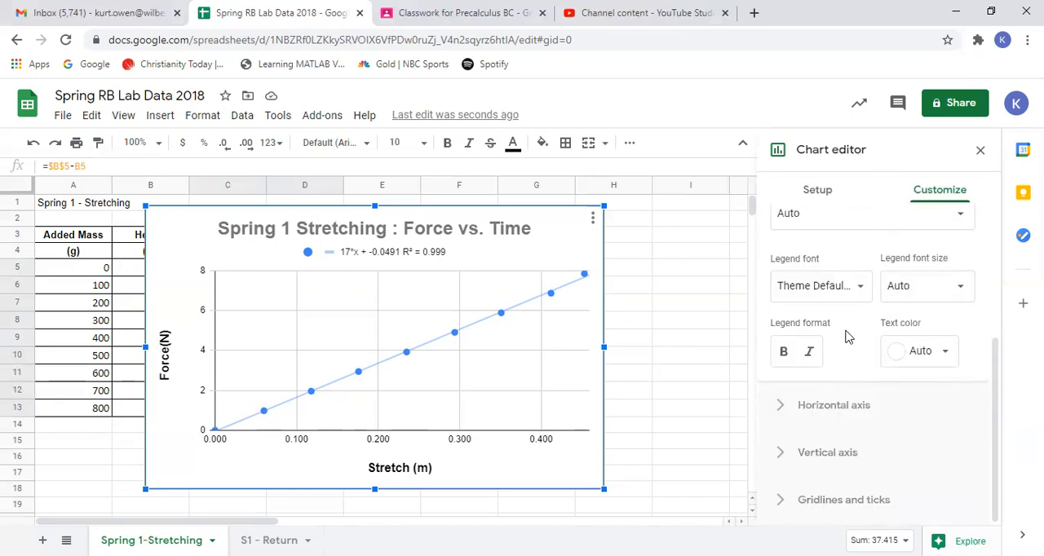
pyautogui.click(820, 411)
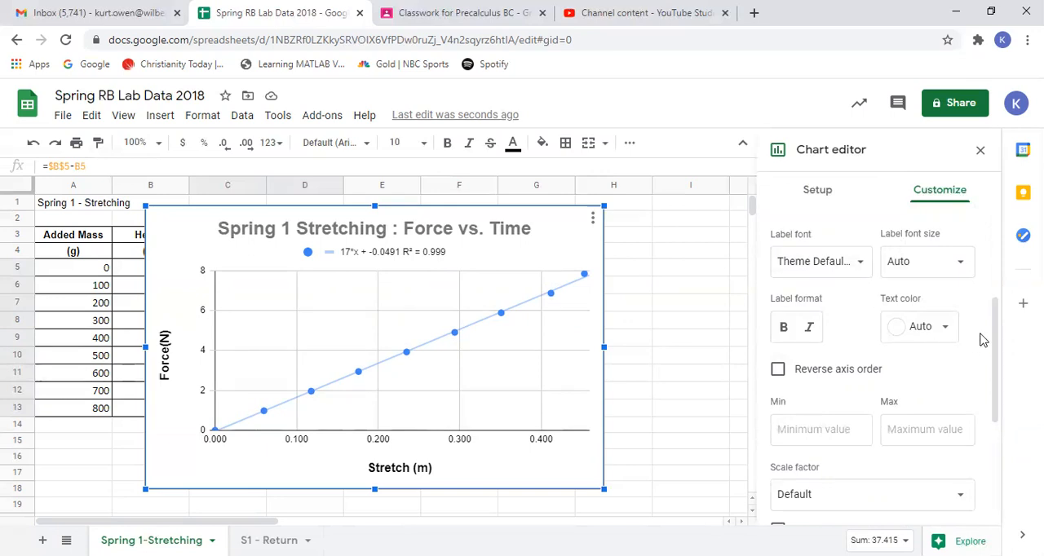
pyautogui.moveTo(998, 322); pyautogui.dragTo(962, 440)
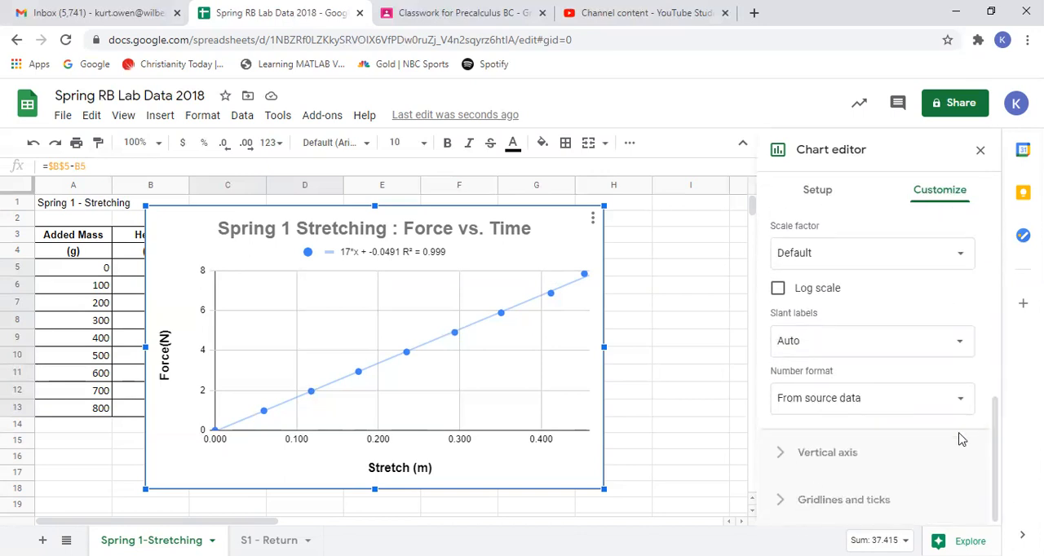
pyautogui.click(875, 462)
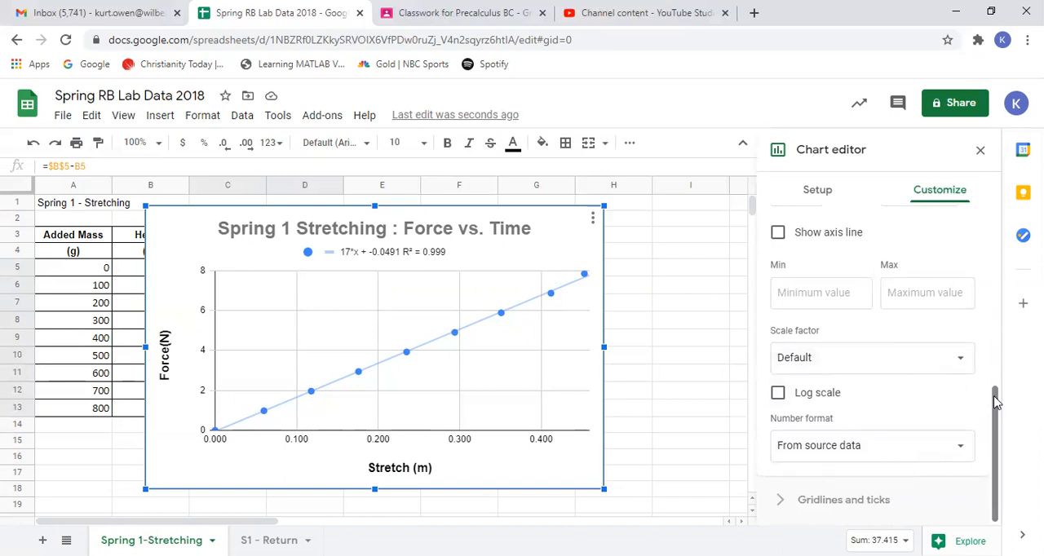
# - Try out major ticks and hidden major gridlines on the horizontal axis, restoring both to their original settings
pyautogui.click(842, 503)
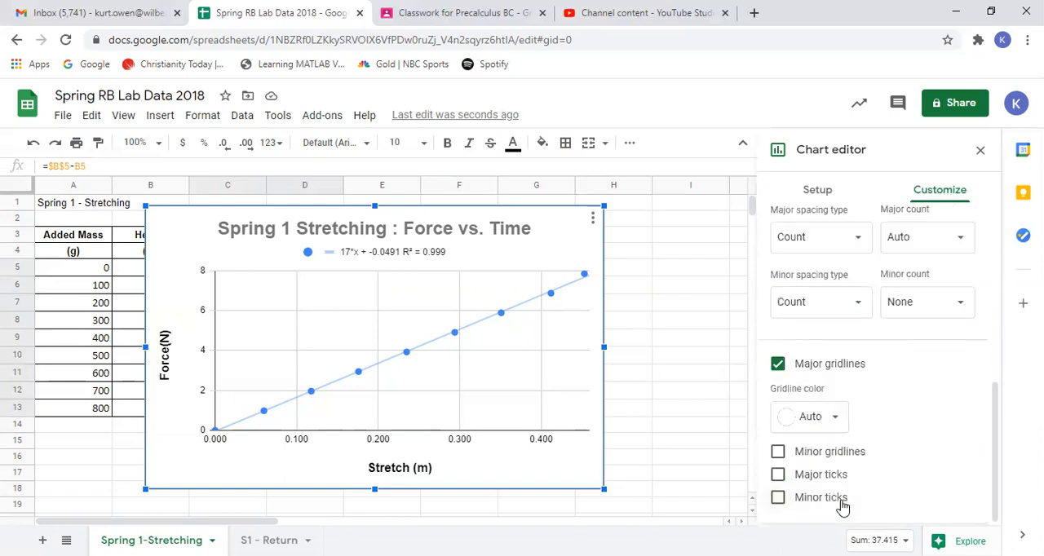
pyautogui.click(777, 476)
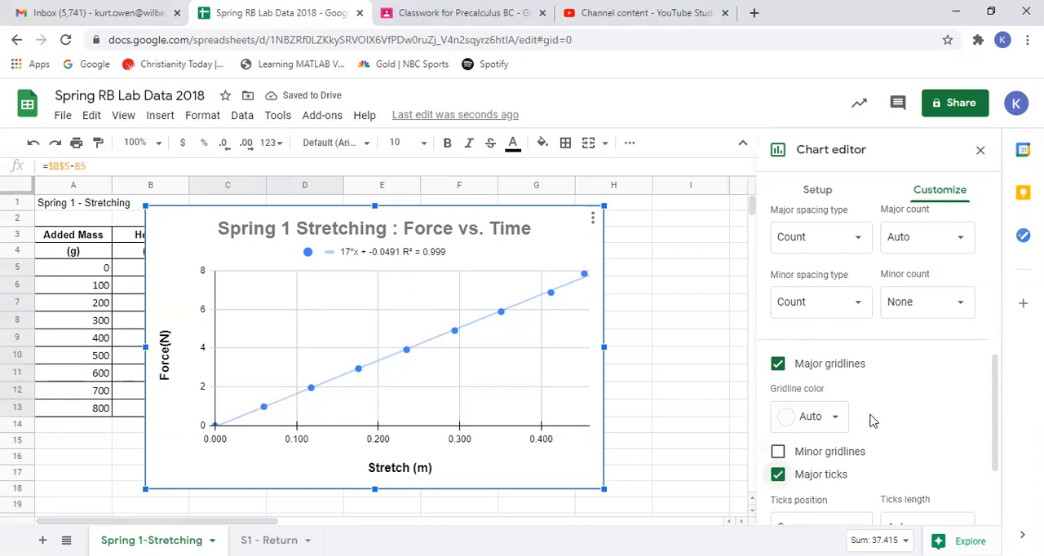
pyautogui.moveTo(993, 417); pyautogui.dragTo(993, 378)
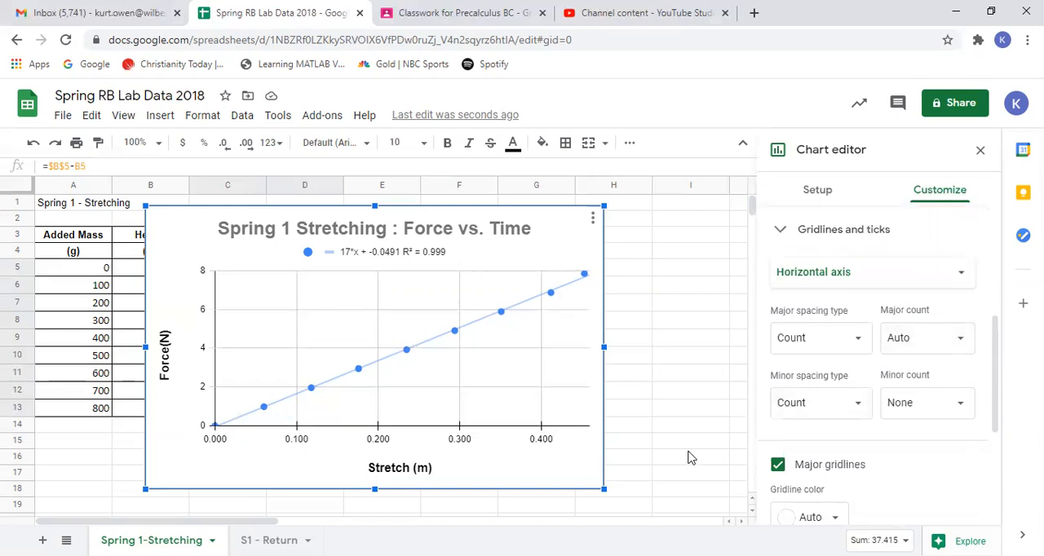
pyautogui.click(779, 463)
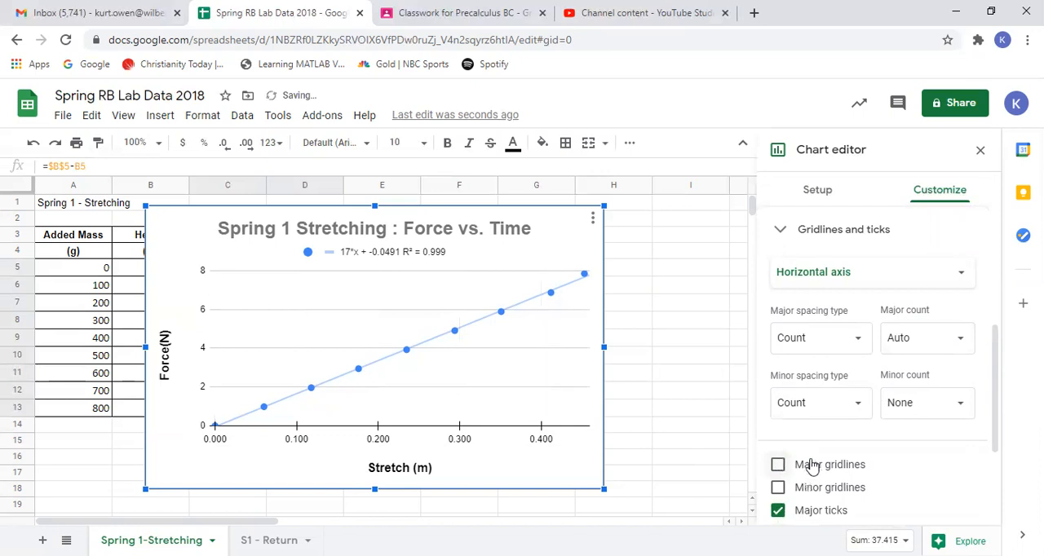
pyautogui.click(778, 464)
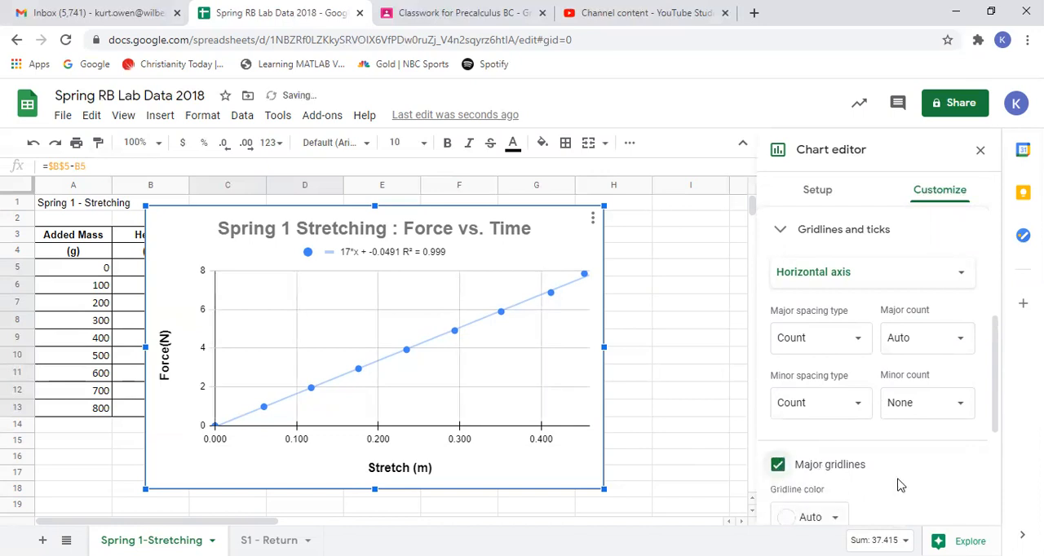
pyautogui.scroll(-2, 913, 492)
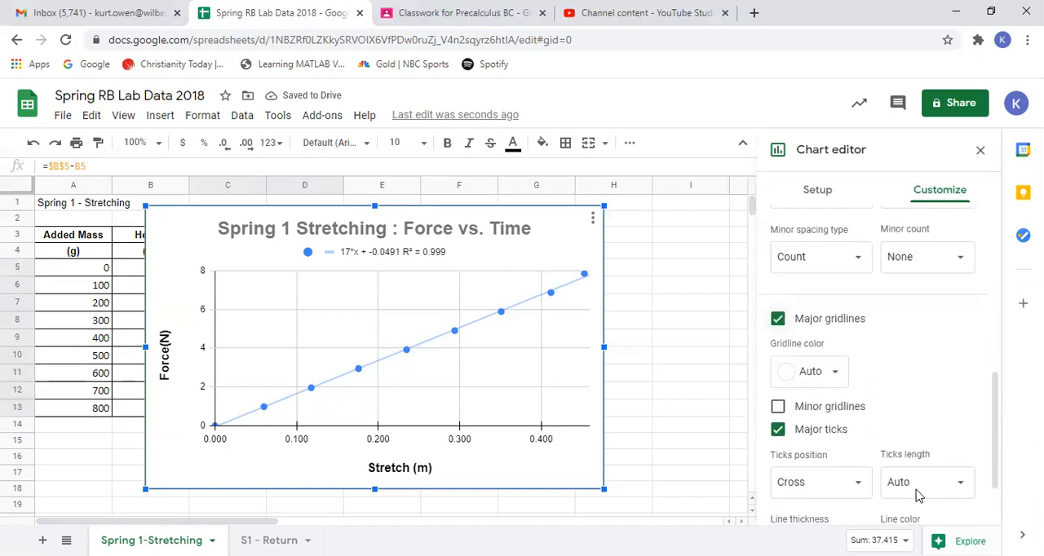
pyautogui.click(776, 432)
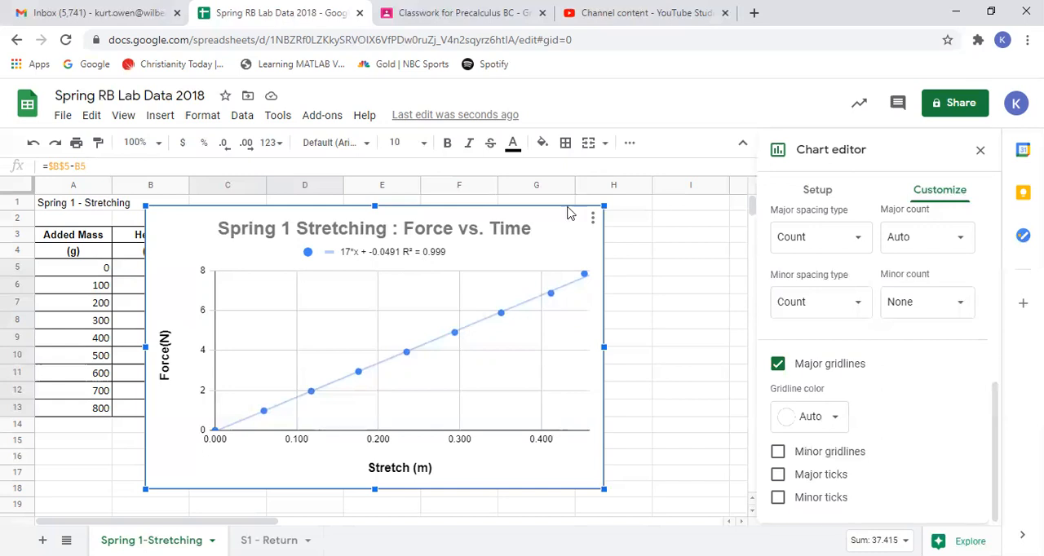
# - Close the chart editor and move the chart beside the data table so that every data column is uncovered
pyautogui.click(980, 154)
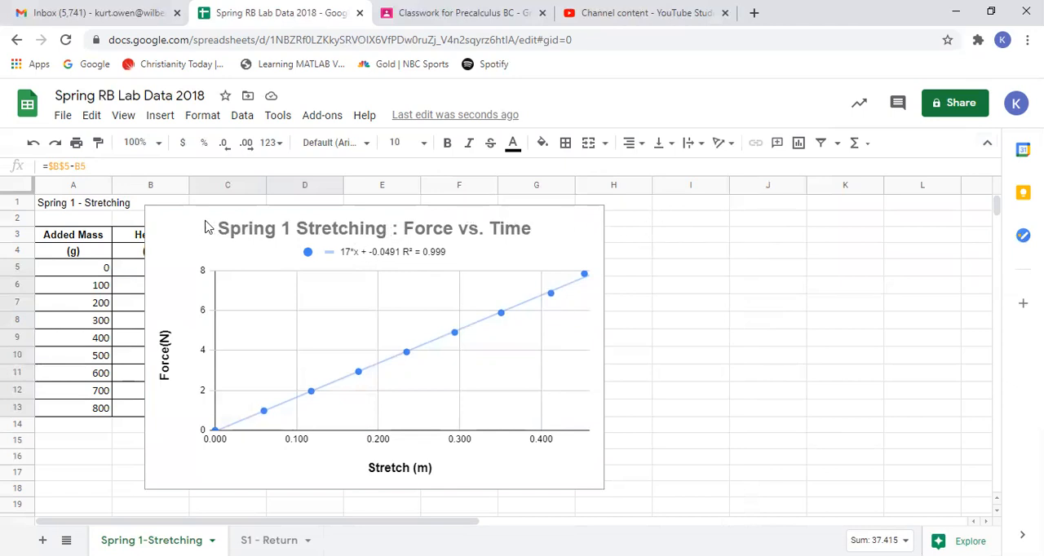
pyautogui.click(440, 236)
pyautogui.moveTo(445, 244); pyautogui.dragTo(711, 249)
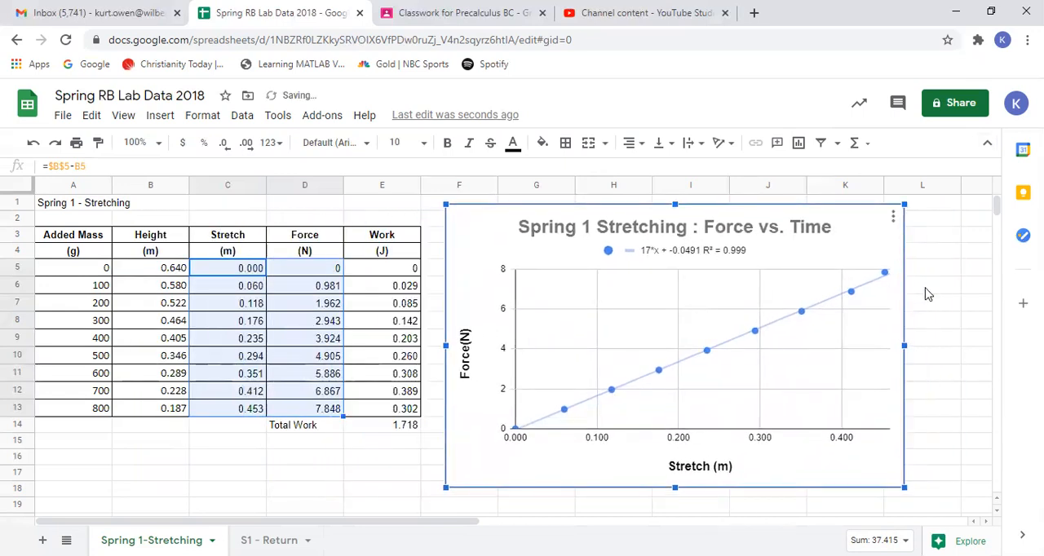
pyautogui.click(927, 294)
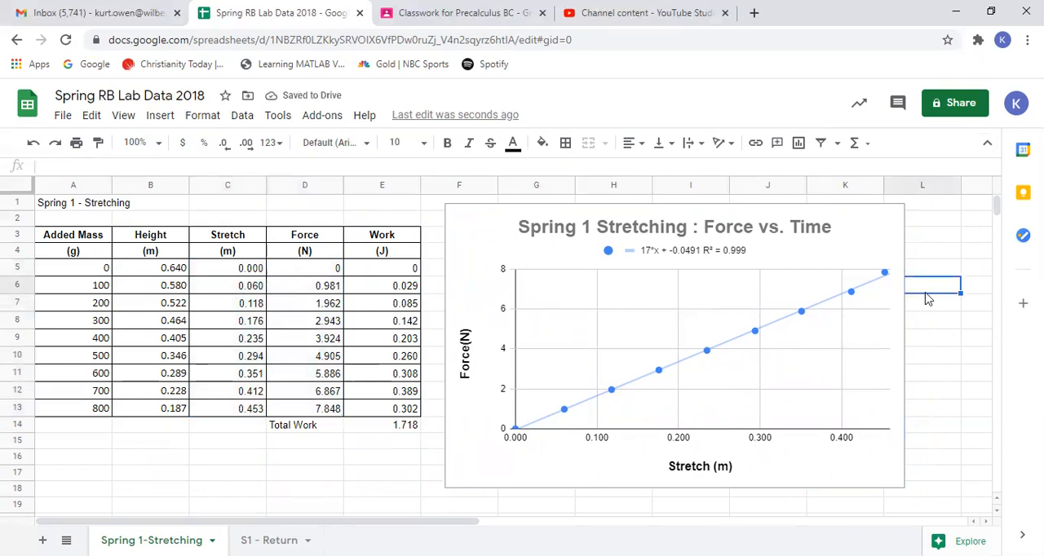
pyautogui.click(919, 412)
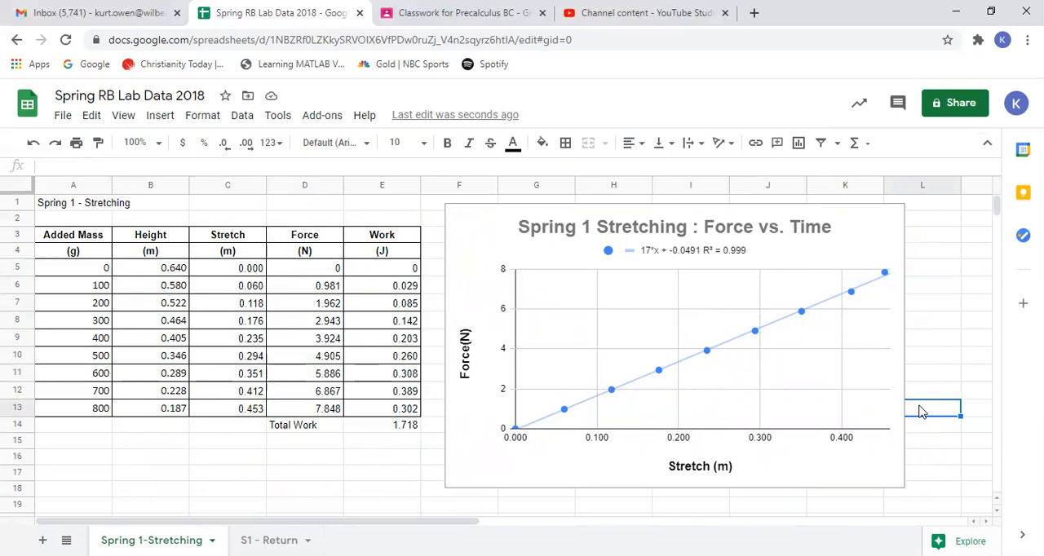
pyautogui.click(479, 251)
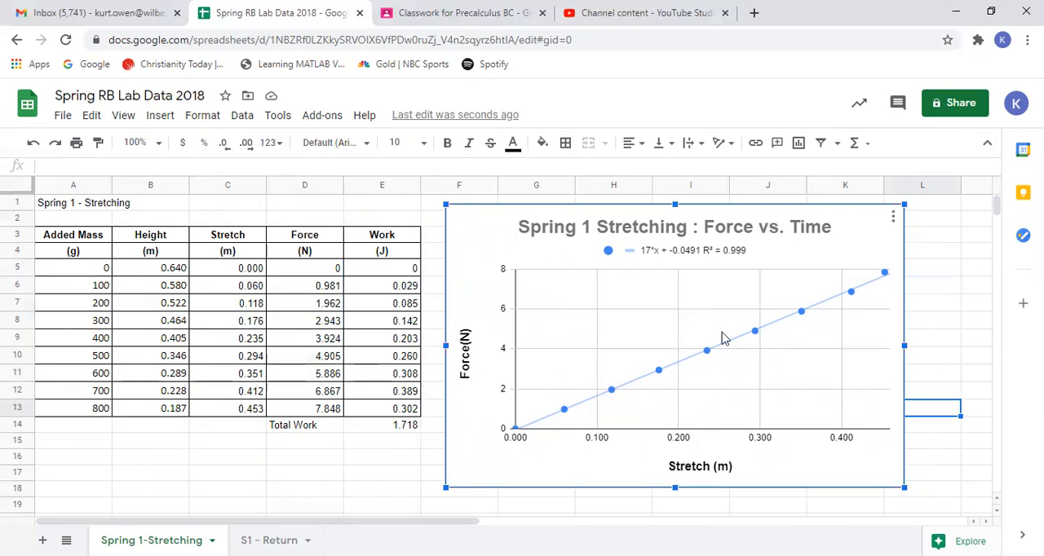
# - Delete the S1 - Return sheet from the spreadsheet
pyautogui.click(224, 458)
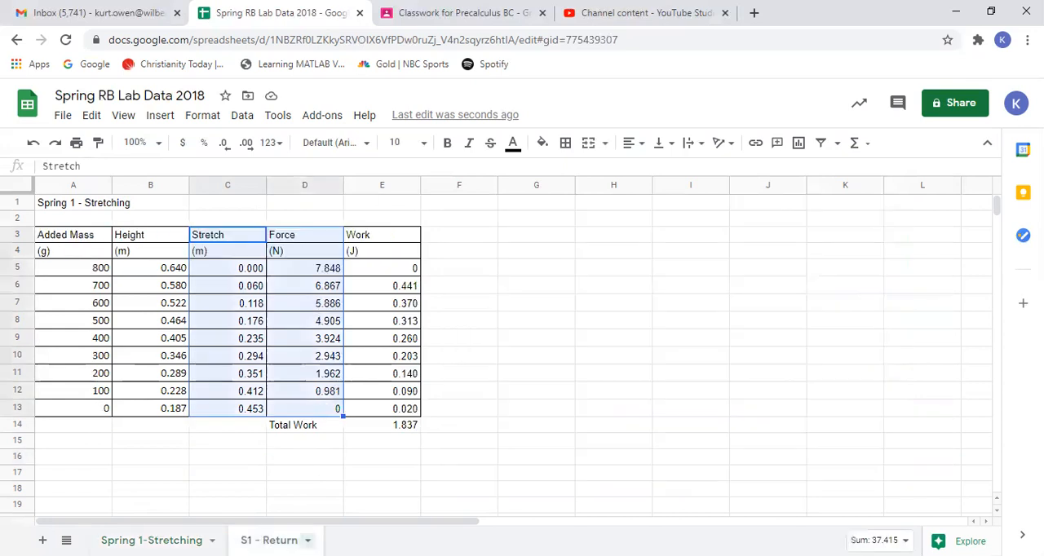
pyautogui.click(308, 540)
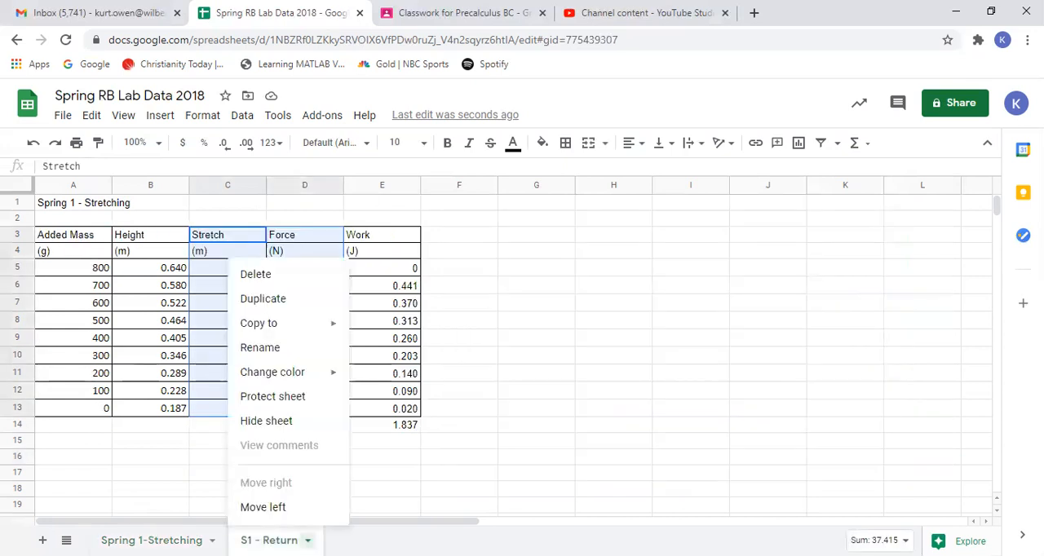
pyautogui.click(270, 282)
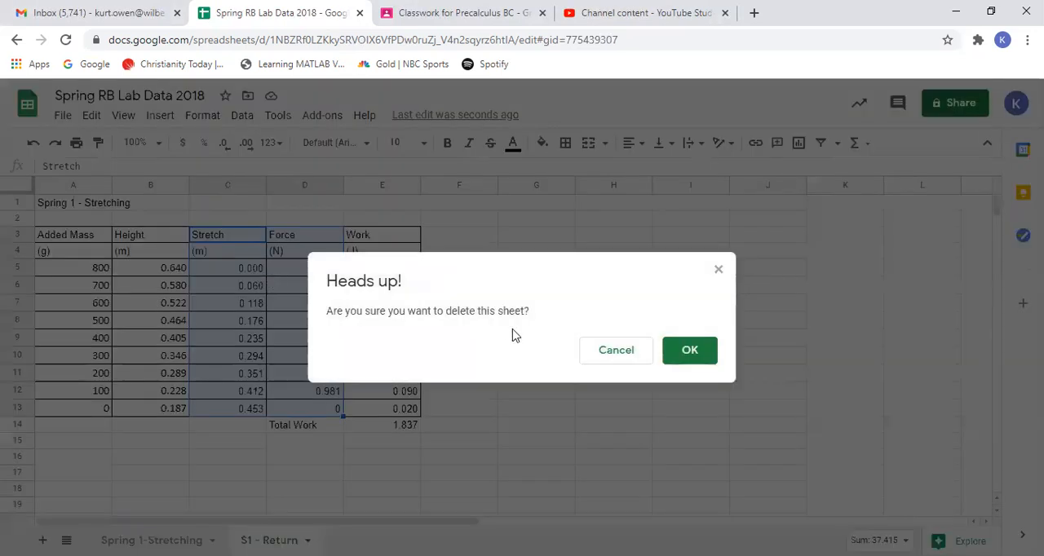
pyautogui.click(688, 356)
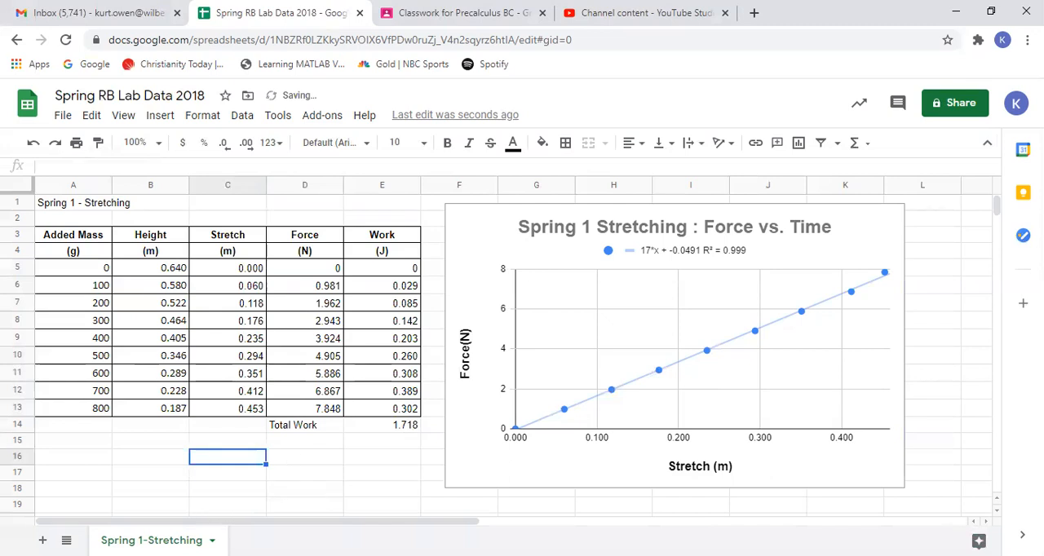
pyautogui.click(161, 476)
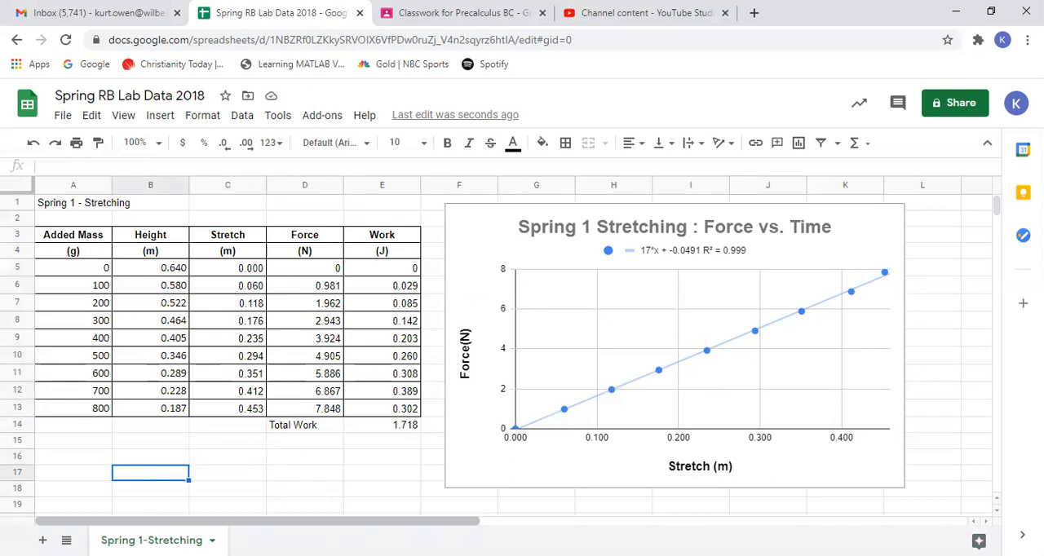
# - Duplicate the Spring 1-Stretching sheet and rename the copy Spring 2-Stretching
pyautogui.click(211, 540)
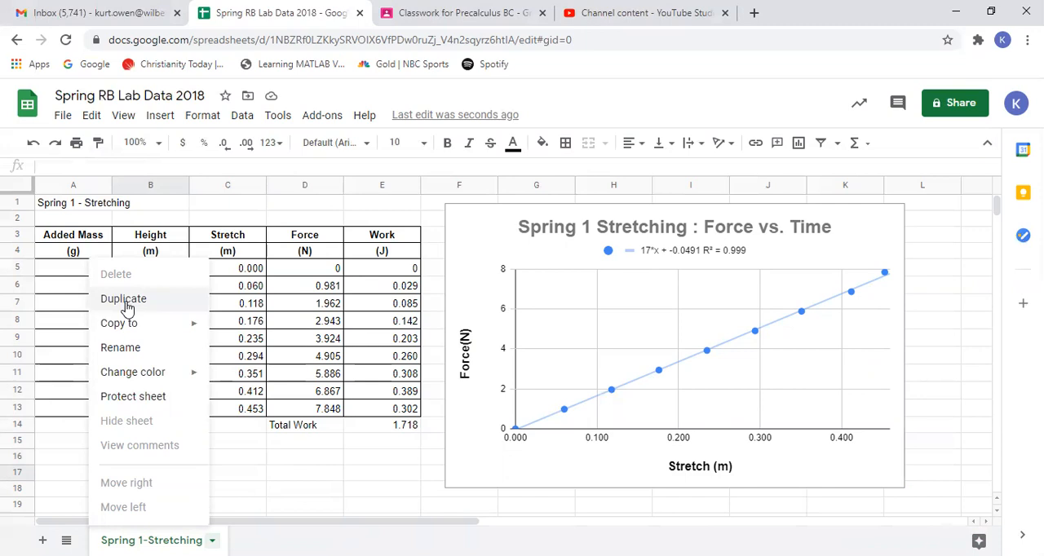
pyautogui.click(124, 300)
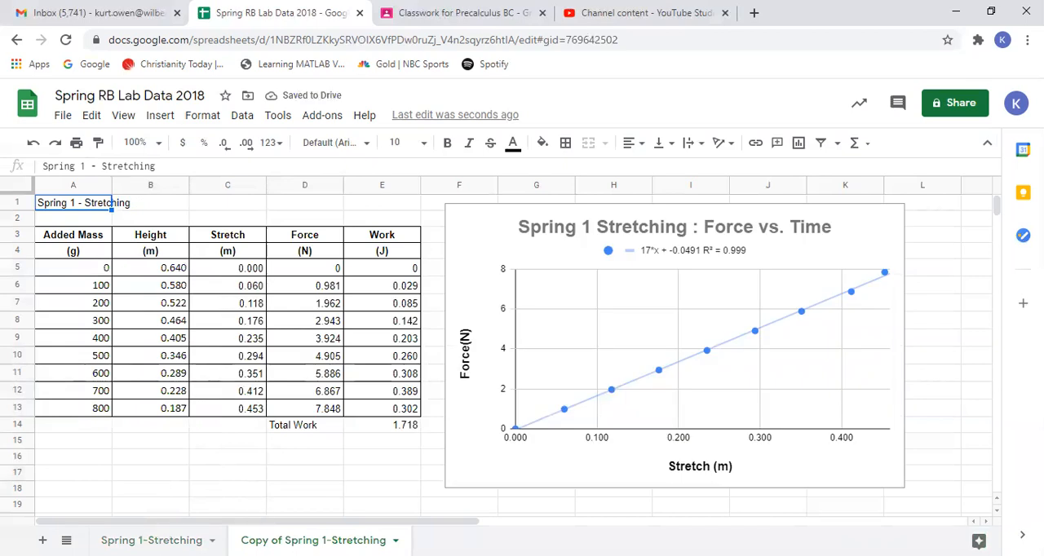
pyautogui.doubleClick(313, 540)
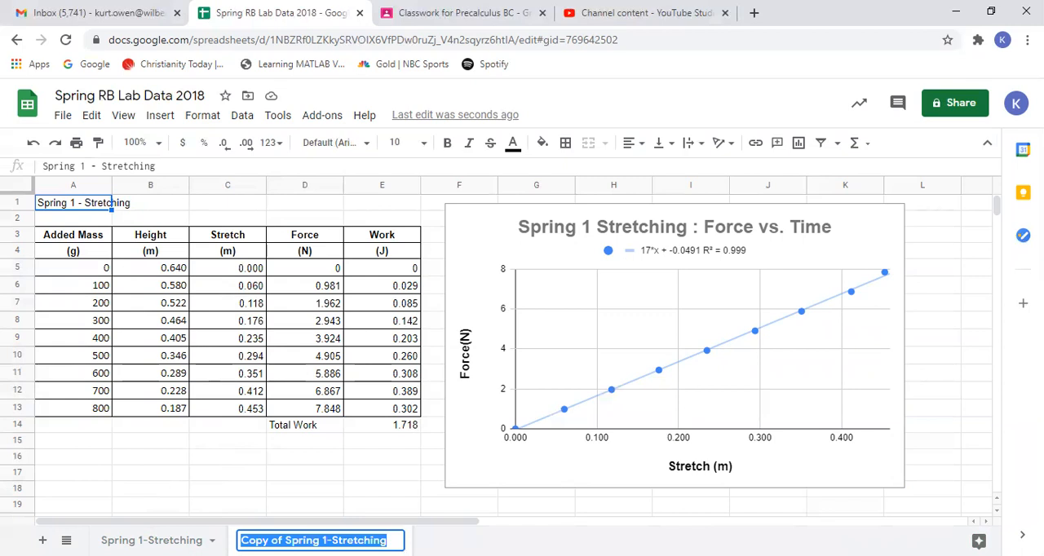
pyautogui.click(323, 540)
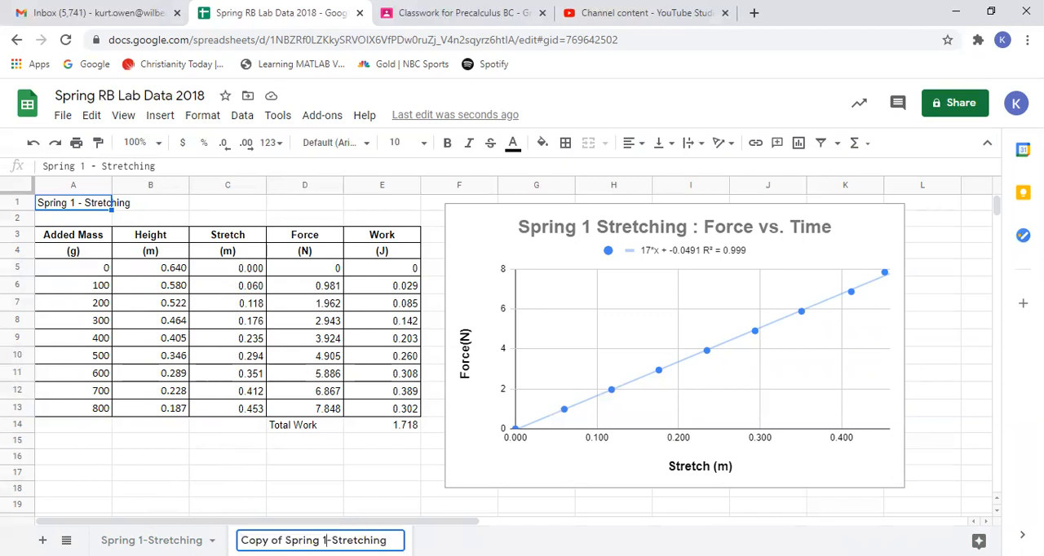
pyautogui.write('2')
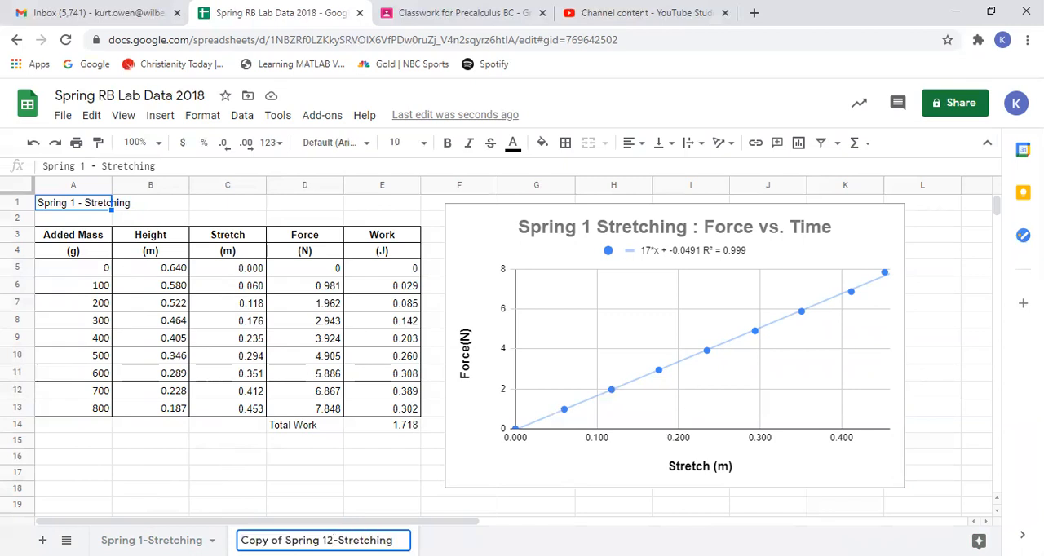
pyautogui.press('BackSpace')
pyautogui.press('BackSpace')
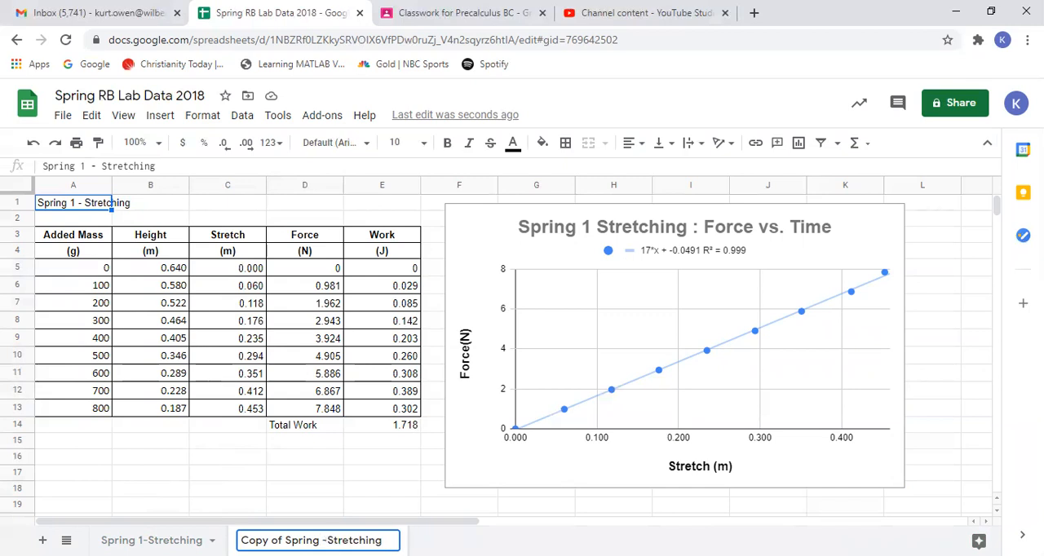
pyautogui.write('2')
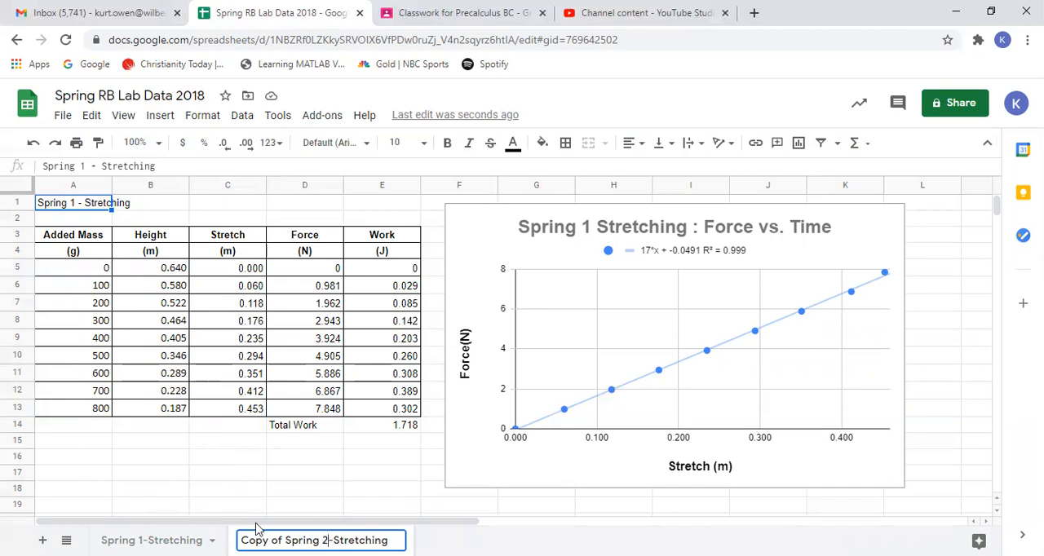
pyautogui.press('BackSpace')
pyautogui.press('BackSpace')
pyautogui.press('BackSpace')
pyautogui.press('BackSpace')
pyautogui.press('BackSpace')
pyautogui.press('BackSpace')
pyautogui.press('BackSpace')
pyautogui.press('BackSpace')
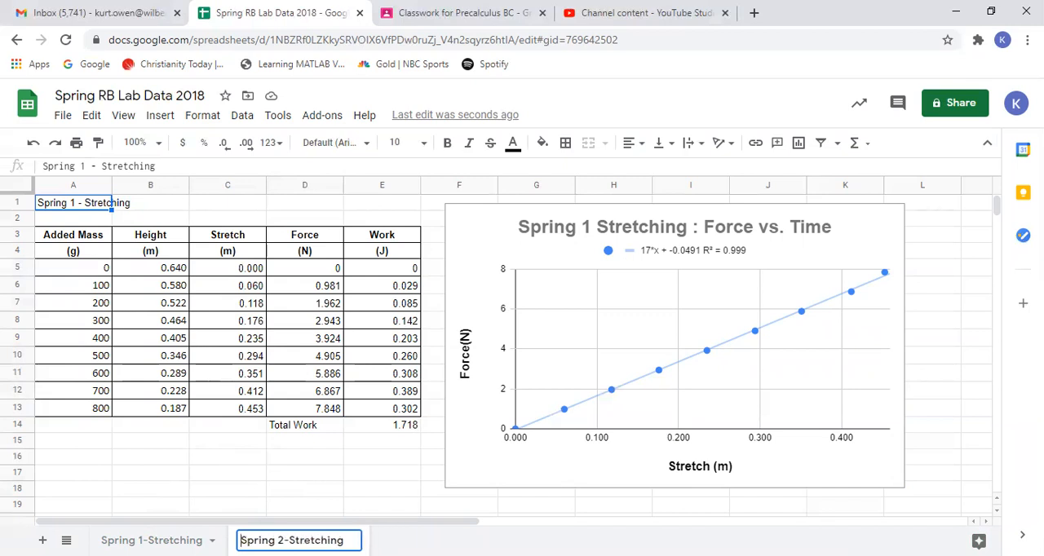
pyautogui.click(237, 462)
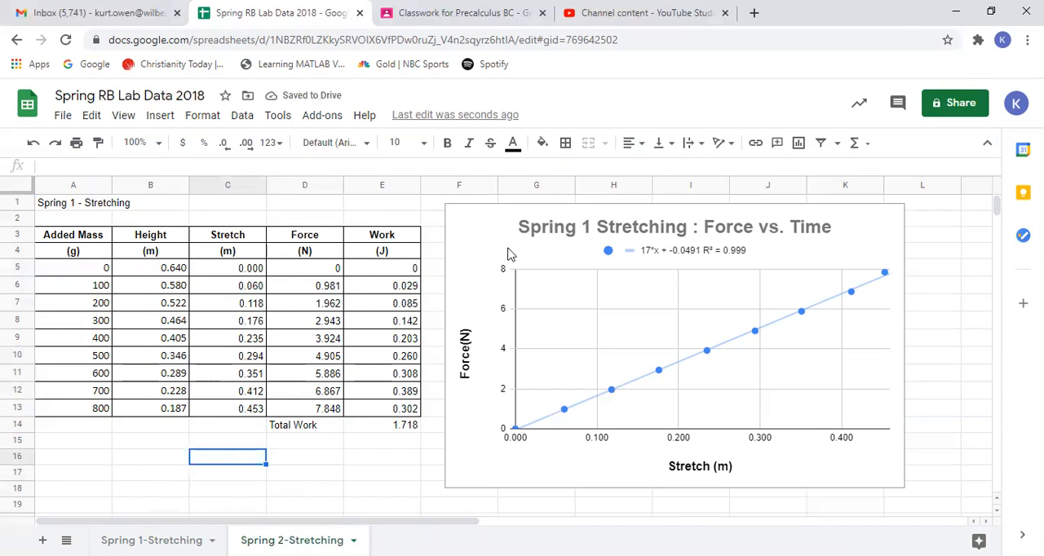
# - Enter trial heights of 0.713, 0.942 and 1.103 m for the 100, 200 and 300 g masses on the Spring 2-Stretching sheet
pyautogui.click(174, 289)
pyautogui.write('0.713')
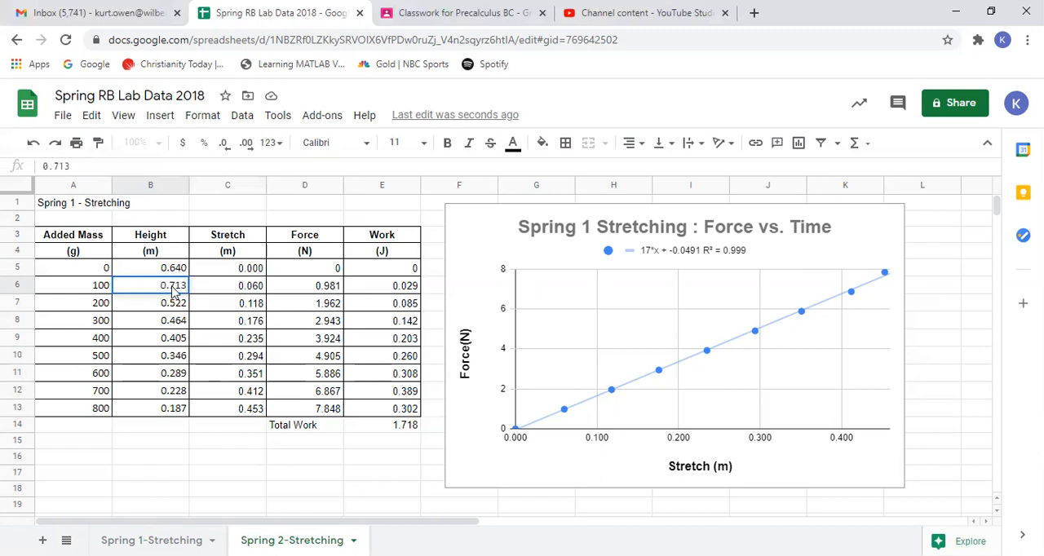
pyautogui.press('Return')
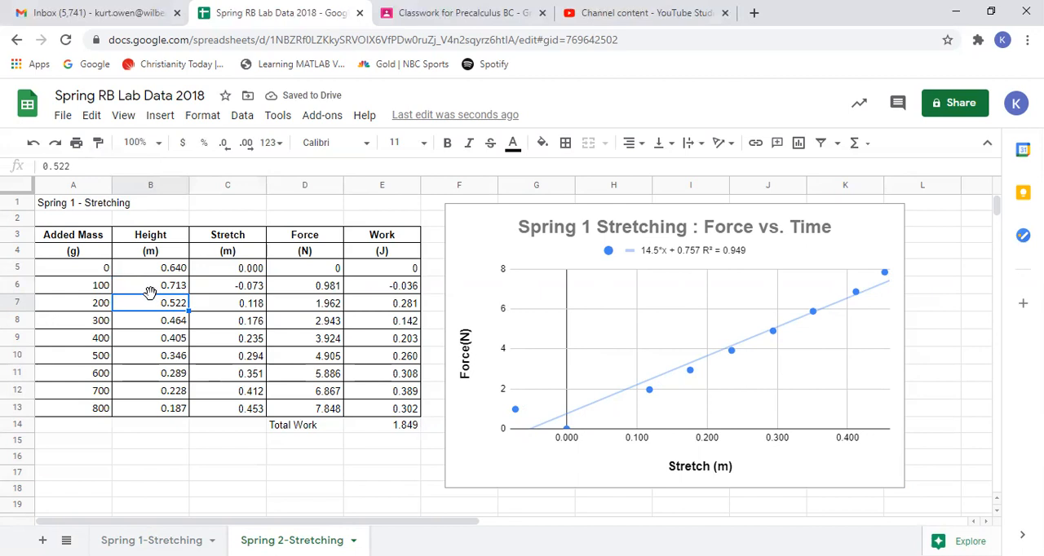
pyautogui.write('0.942')
pyautogui.press('Return')
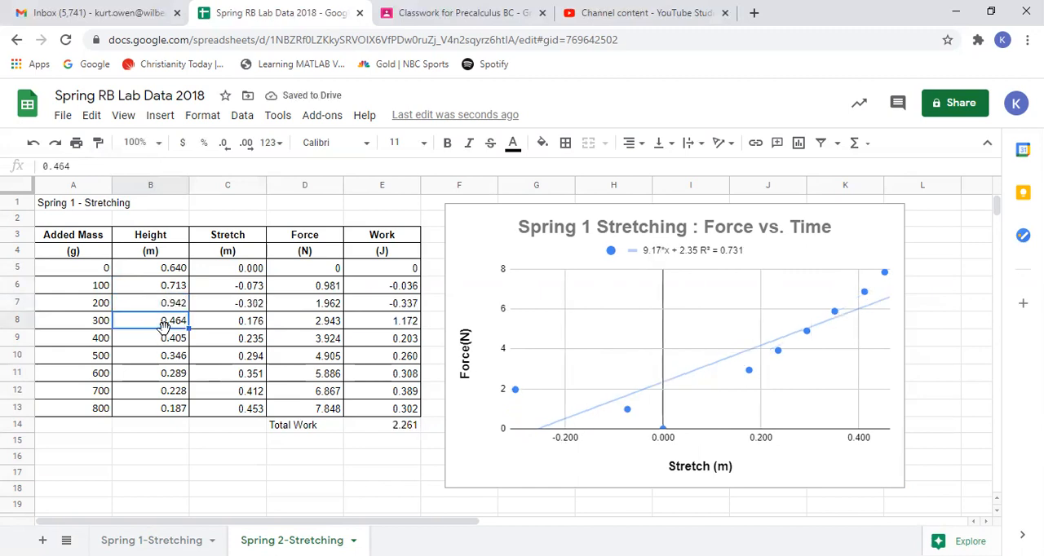
pyautogui.write('1.10')
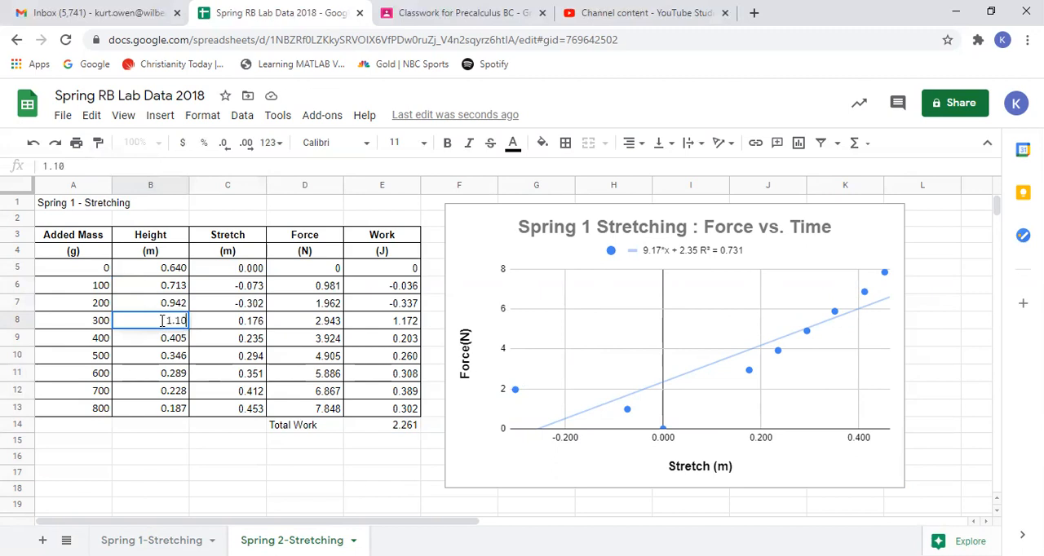
pyautogui.write('3')
pyautogui.press('Return')
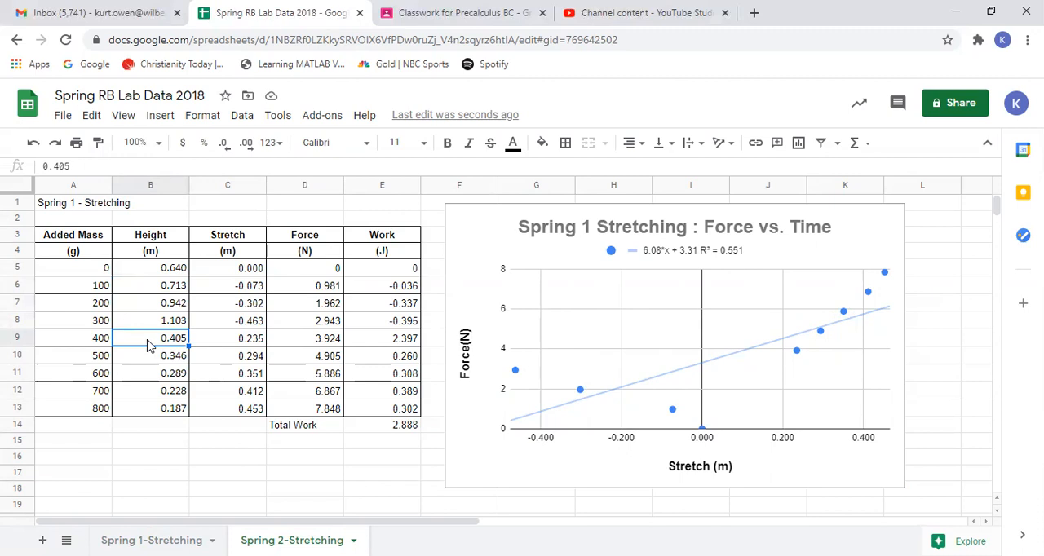
# - Set the heights for the 100, 200 and 300 g masses to 0.620, 0.598 and 0.580 m
pyautogui.click(147, 293)
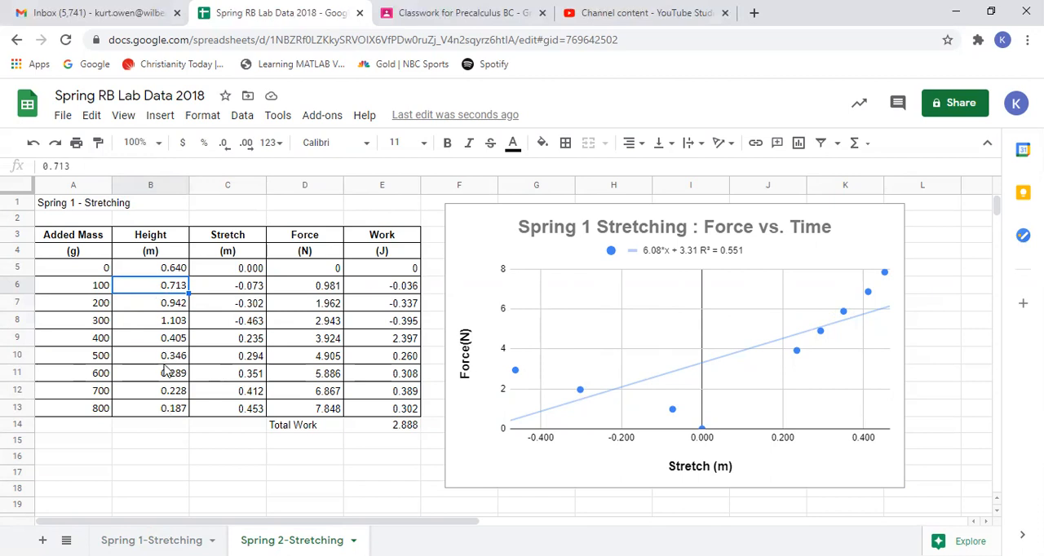
pyautogui.write('.62')
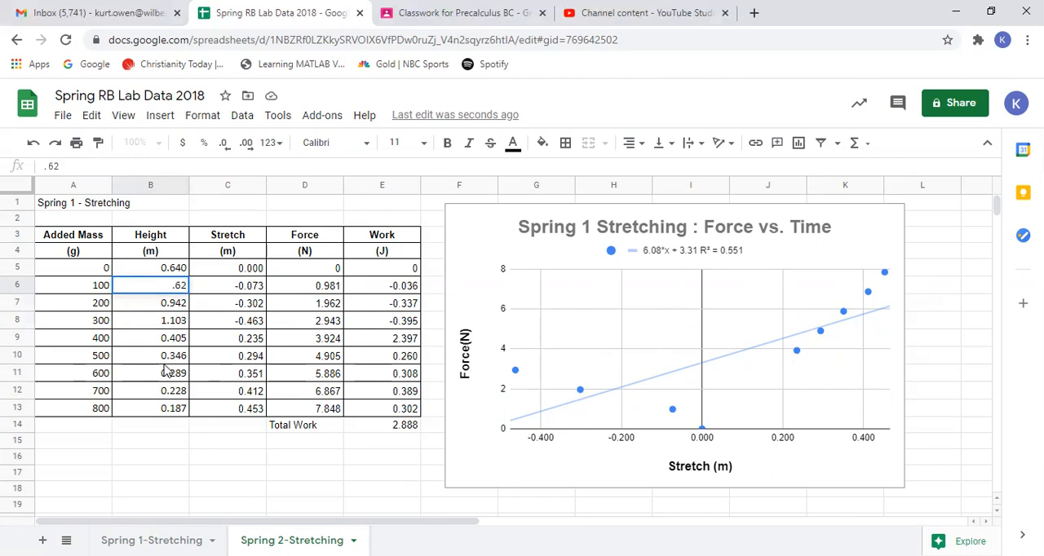
pyautogui.press('Return')
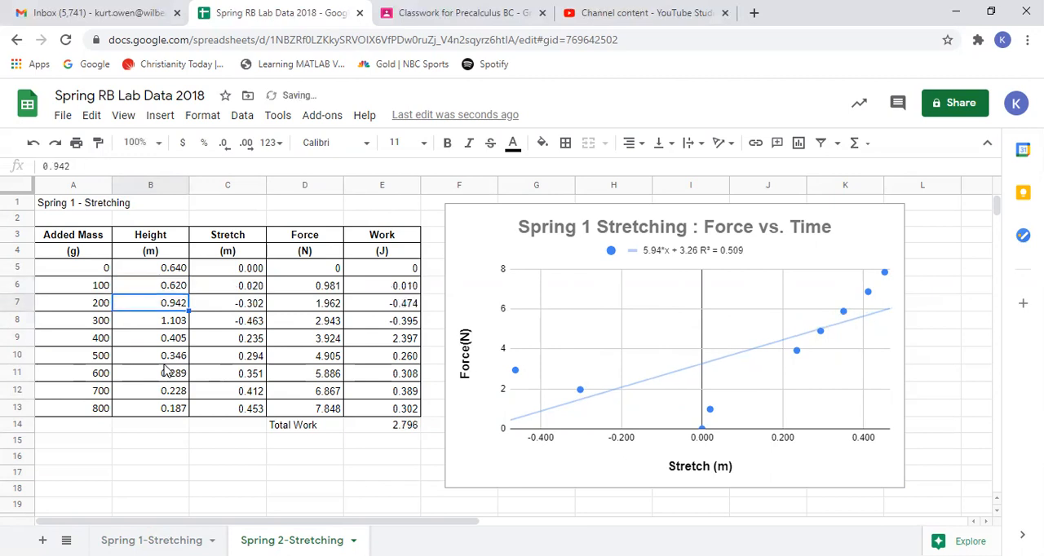
pyautogui.write('.598')
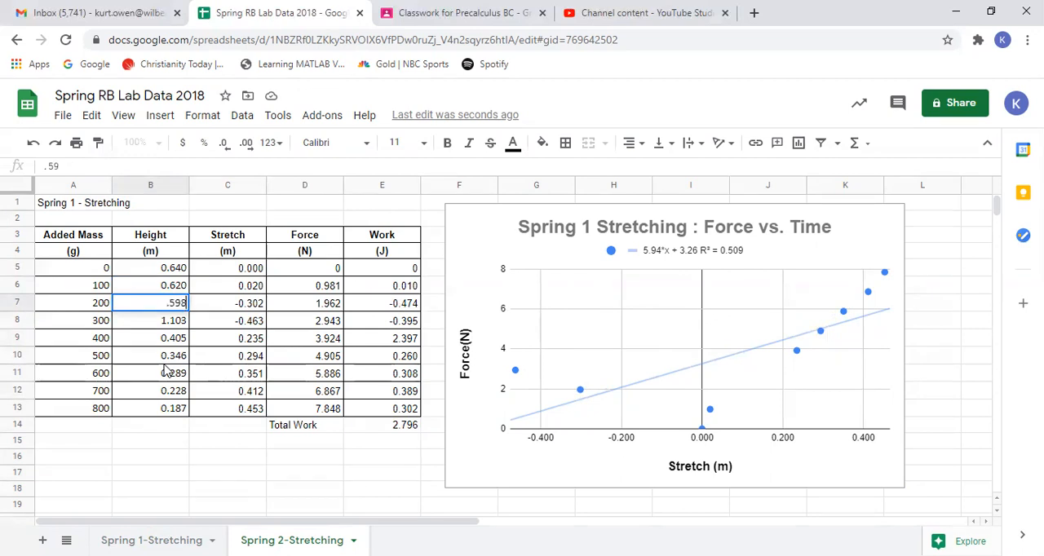
pyautogui.press('Return')
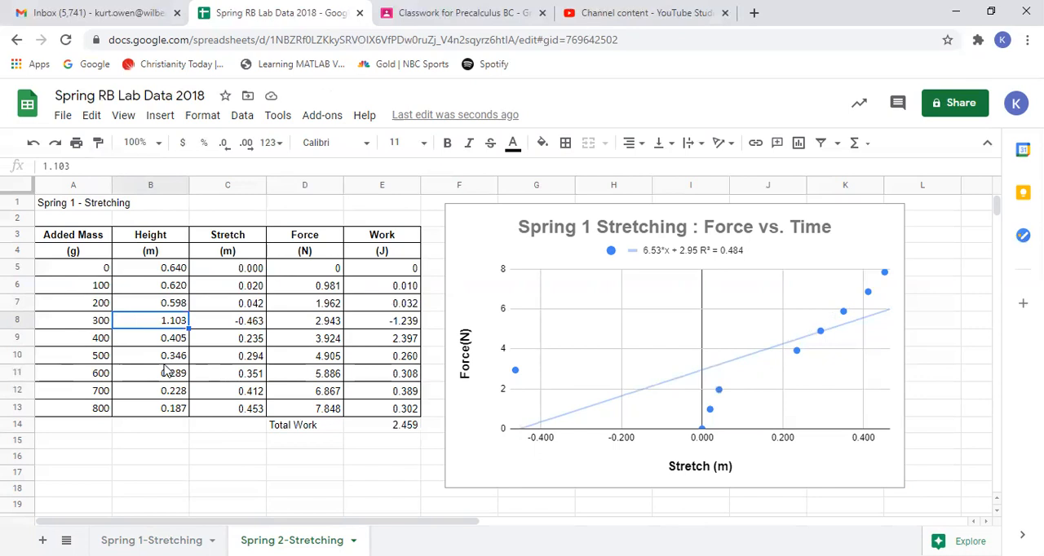
pyautogui.write('.5')
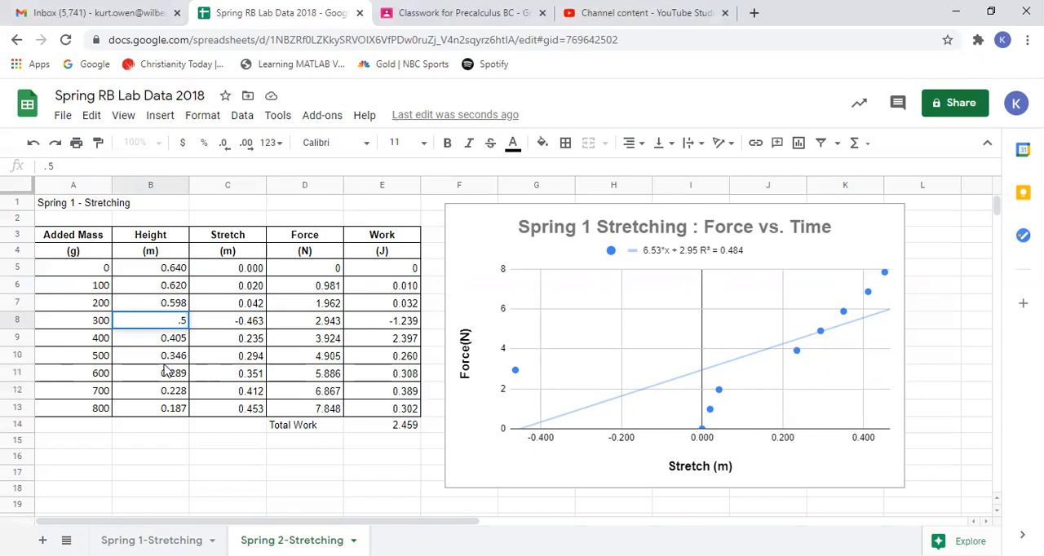
pyautogui.write('80')
pyautogui.press('Return')
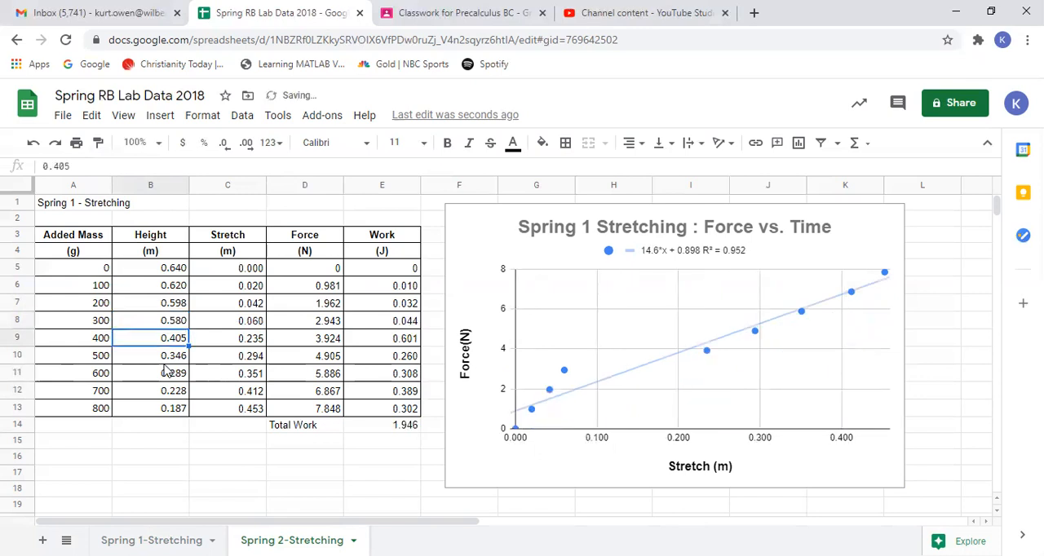
# - Set the heights for the 400 and 500 g masses to 0.563 and 0.541 m
pyautogui.write('.')
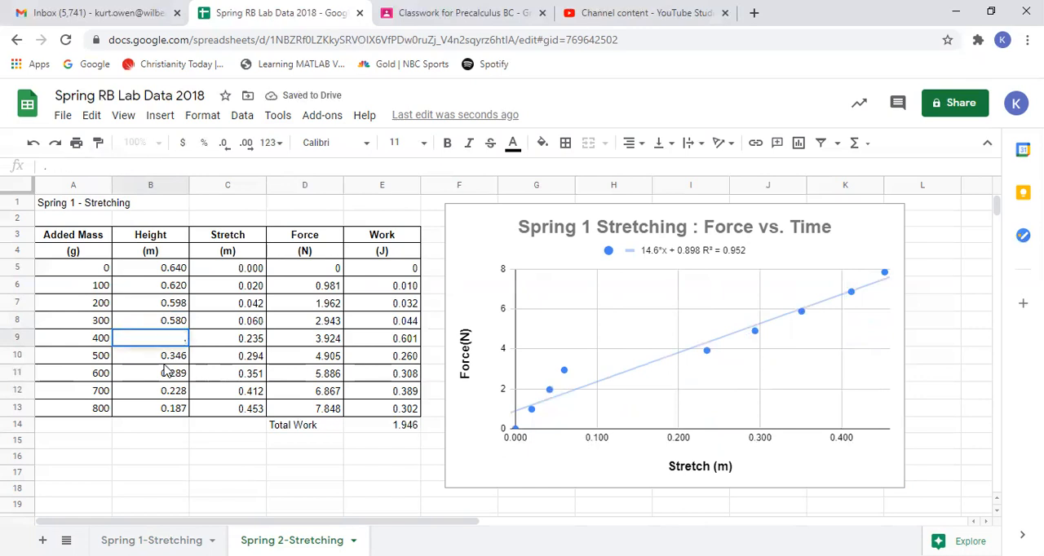
pyautogui.write('563')
pyautogui.press('Return')
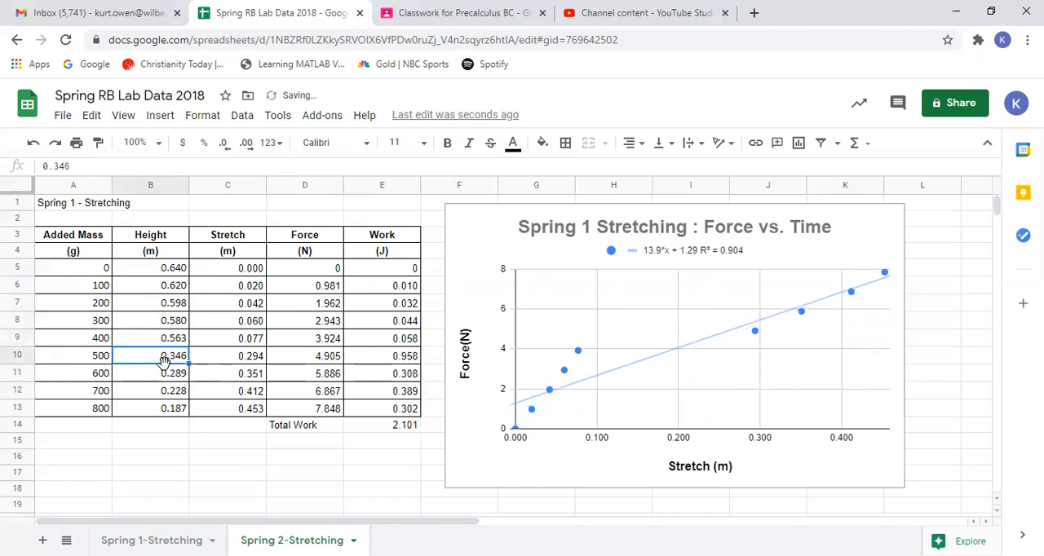
pyautogui.write('.5')
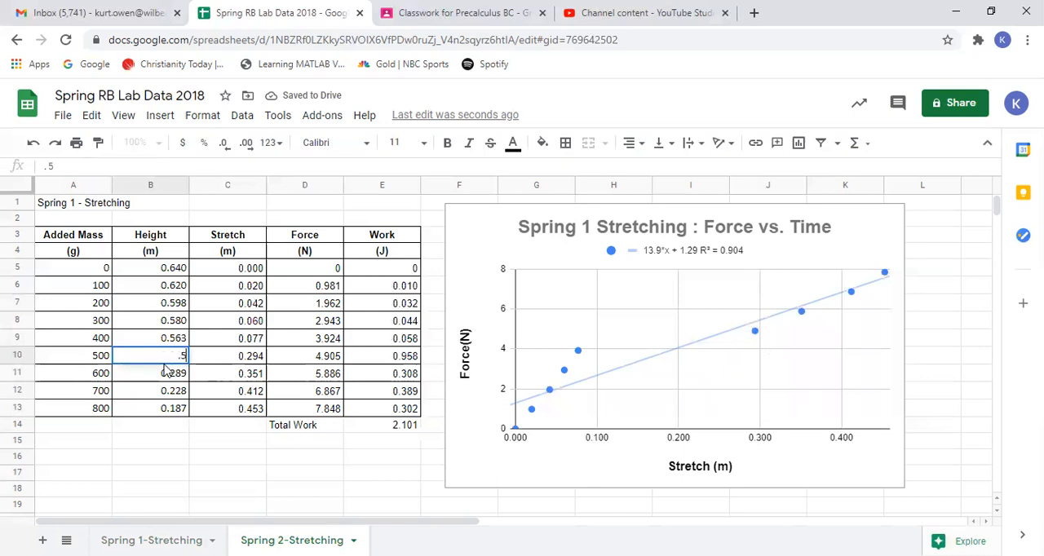
pyautogui.write('41')
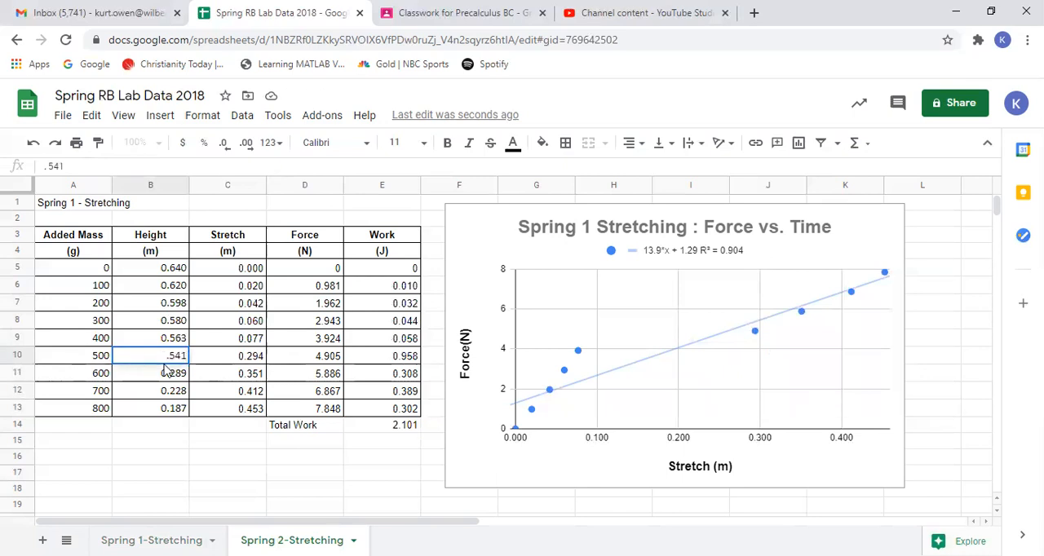
pyautogui.press('Return')
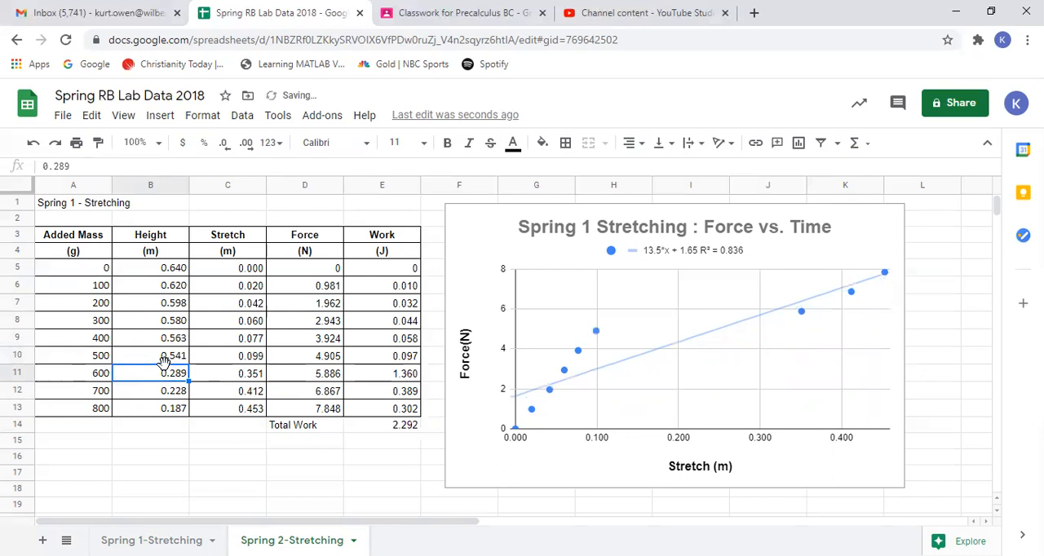
# - Set the heights for the 600 and 700 g masses to 0.520 and 0.503 m
pyautogui.write('.52')
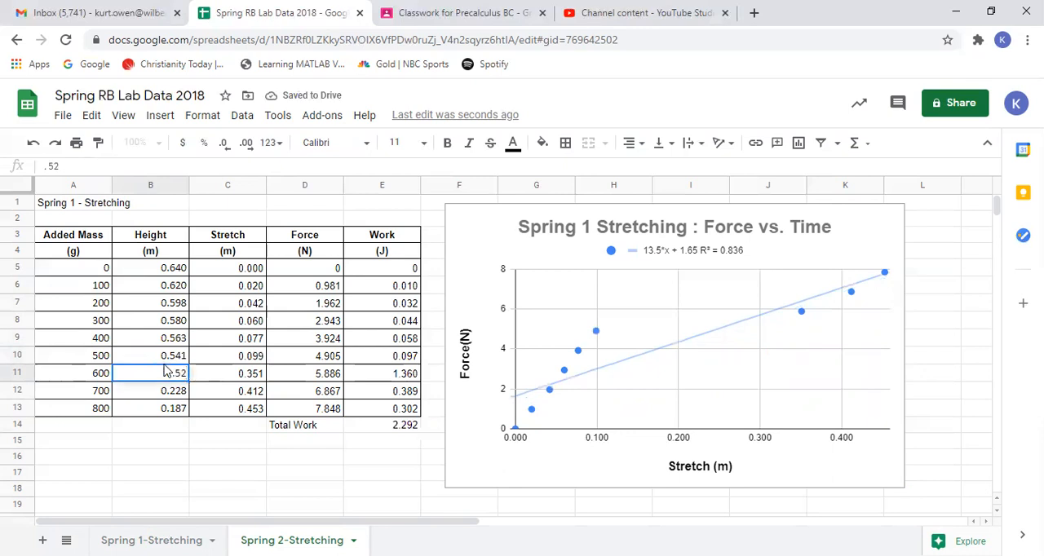
pyautogui.write('0')
pyautogui.press('Return')
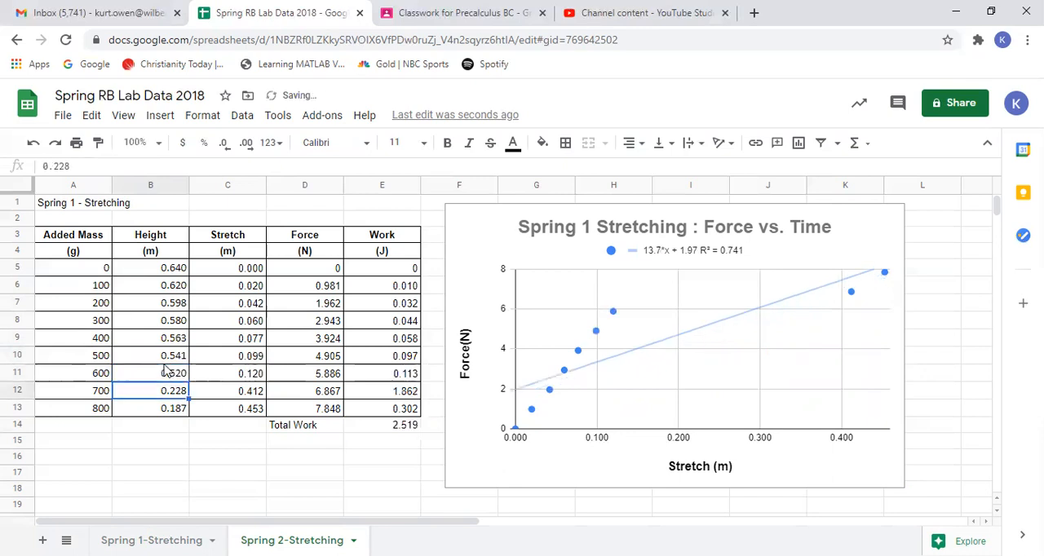
pyautogui.write('.5')
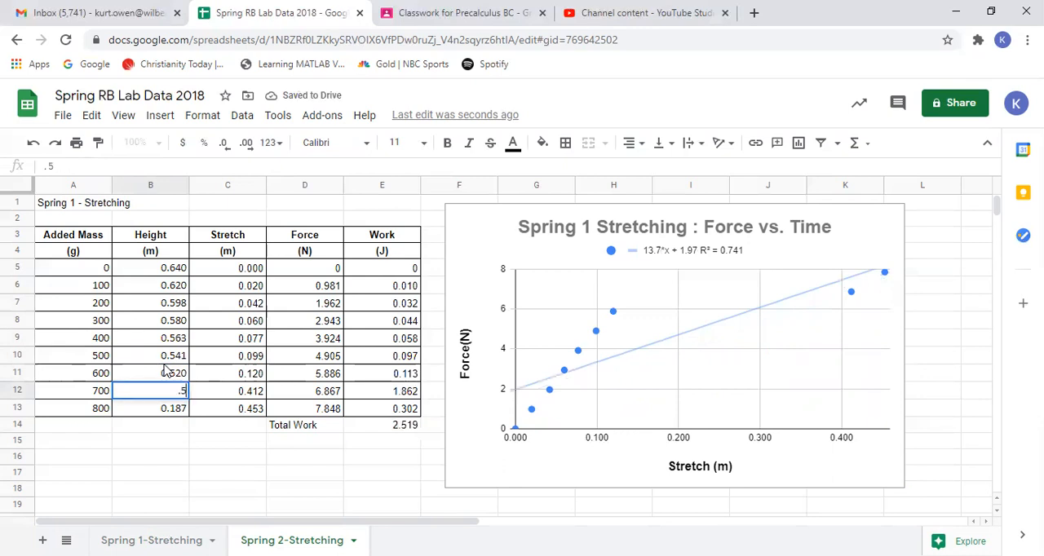
pyautogui.write('03')
pyautogui.press('Return')
# - Set the height for the 800 g mass to 0.480 m
pyautogui.write('.')
pyautogui.press('Return')
pyautogui.write('4')
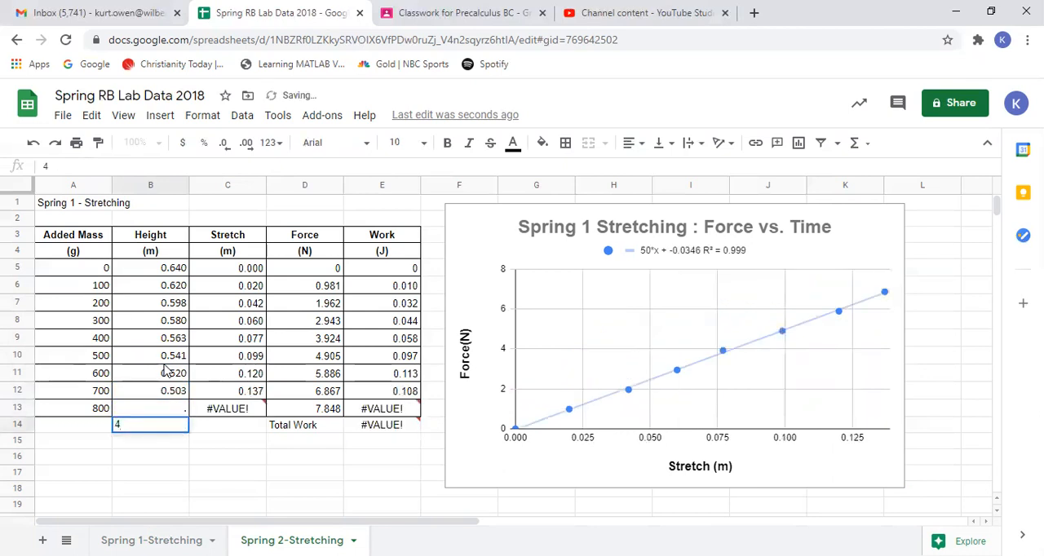
pyautogui.press('Escape')
pyautogui.click(155, 413)
pyautogui.write('.48')
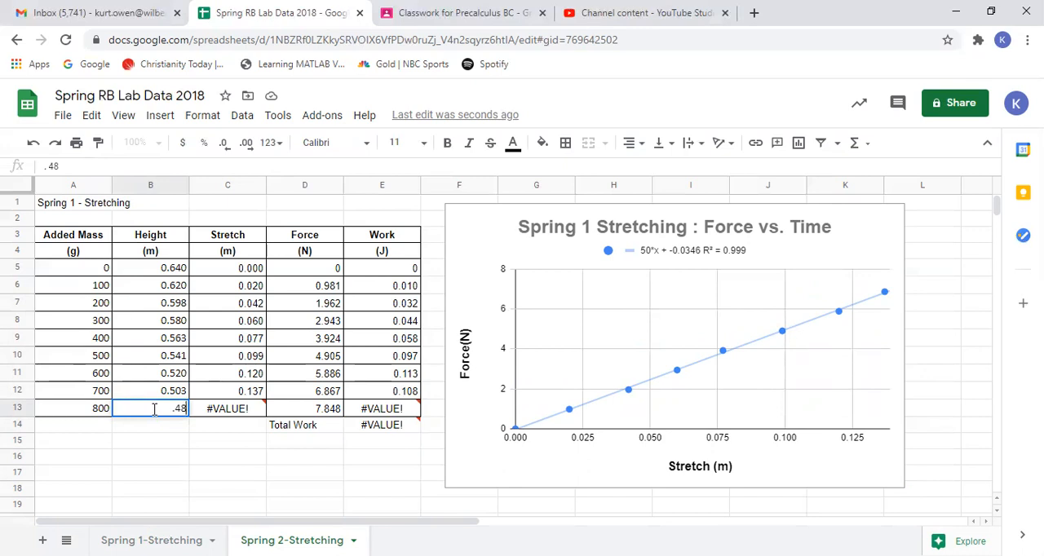
pyautogui.write('0')
pyautogui.press('Return')
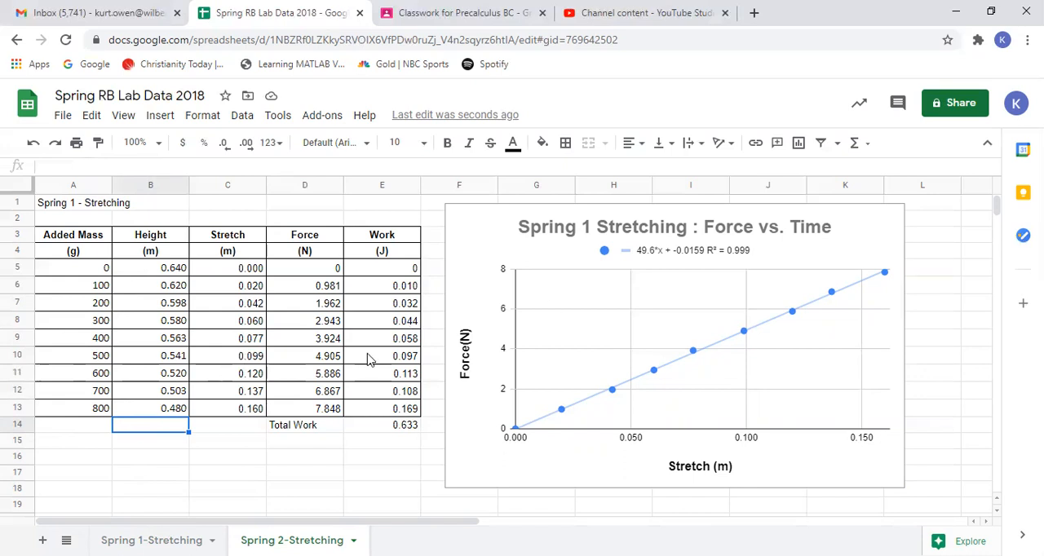
# - Change the chart title to "Spring 2 Stretching : Force vs. Time" and close the chart editor
pyautogui.click(705, 234)
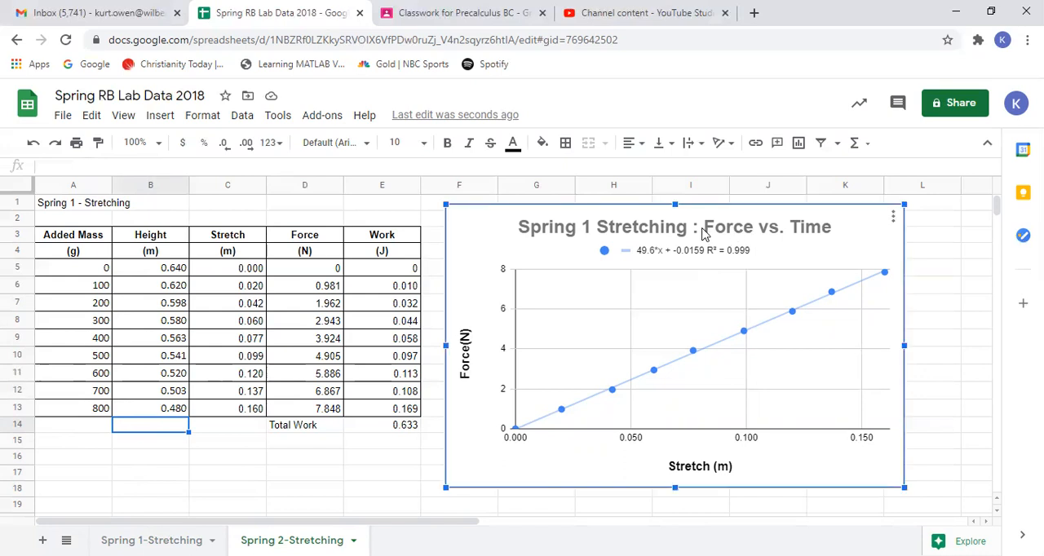
pyautogui.doubleClick(705, 234)
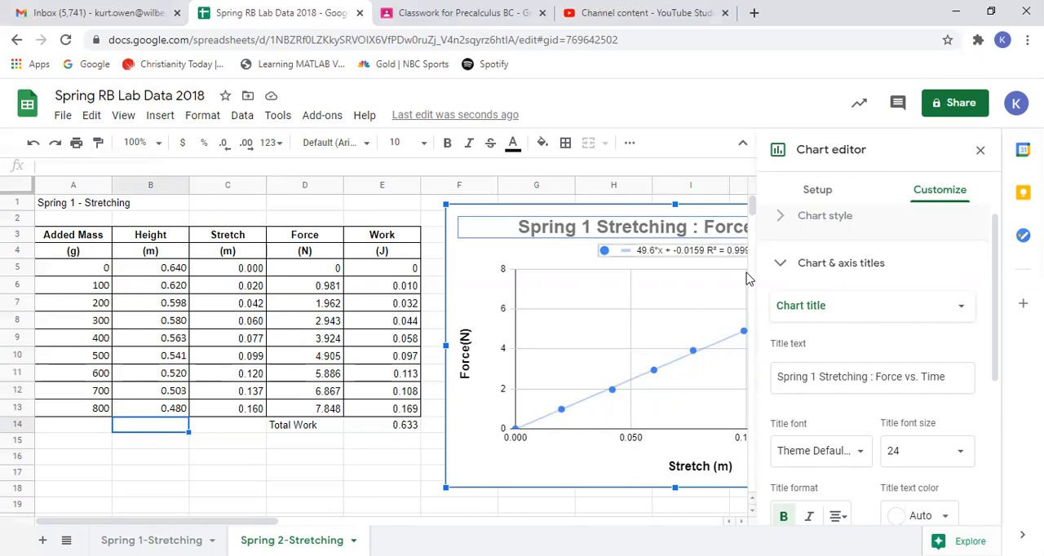
pyautogui.click(818, 376)
pyautogui.press('BackSpace')
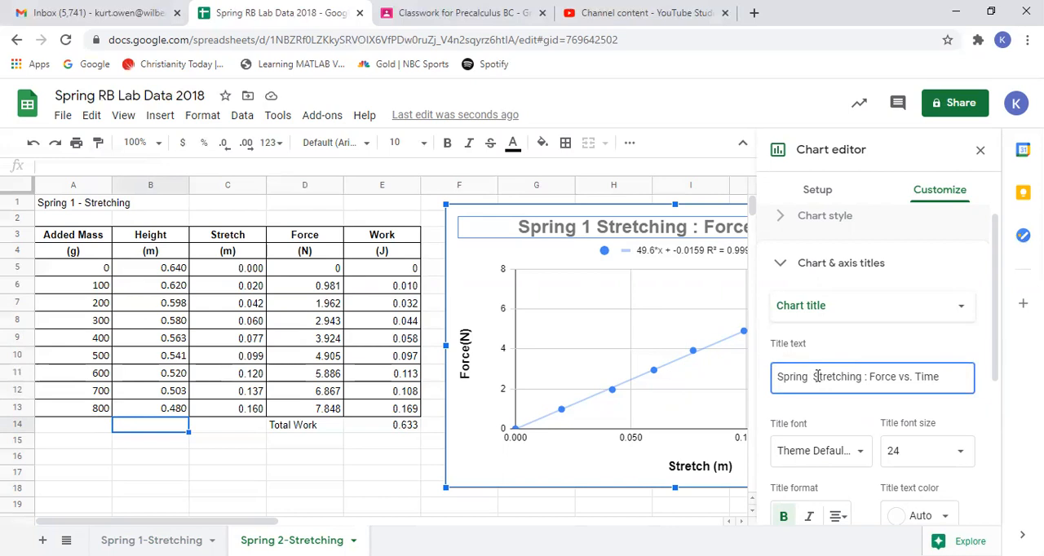
pyautogui.write('2')
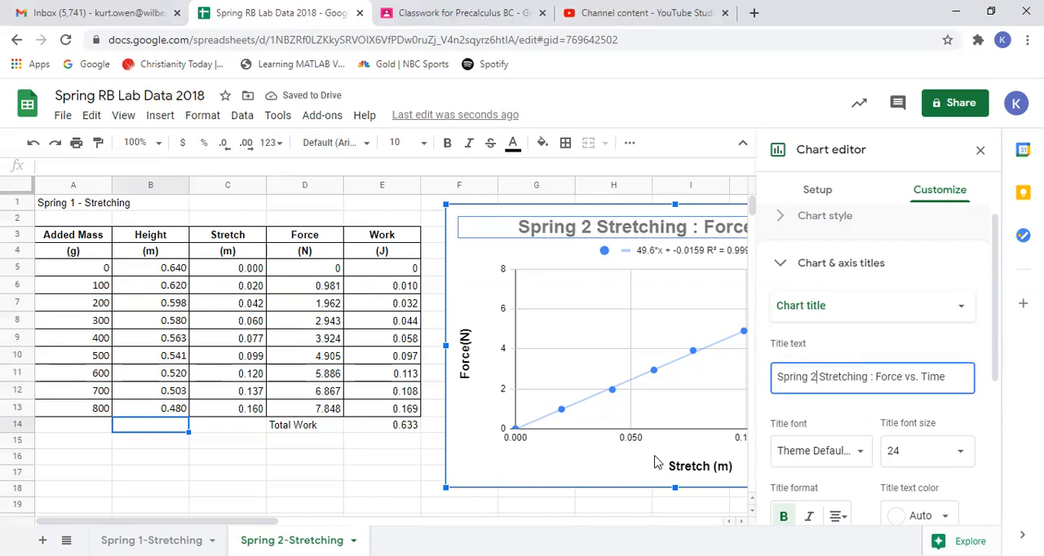
pyautogui.click(466, 456)
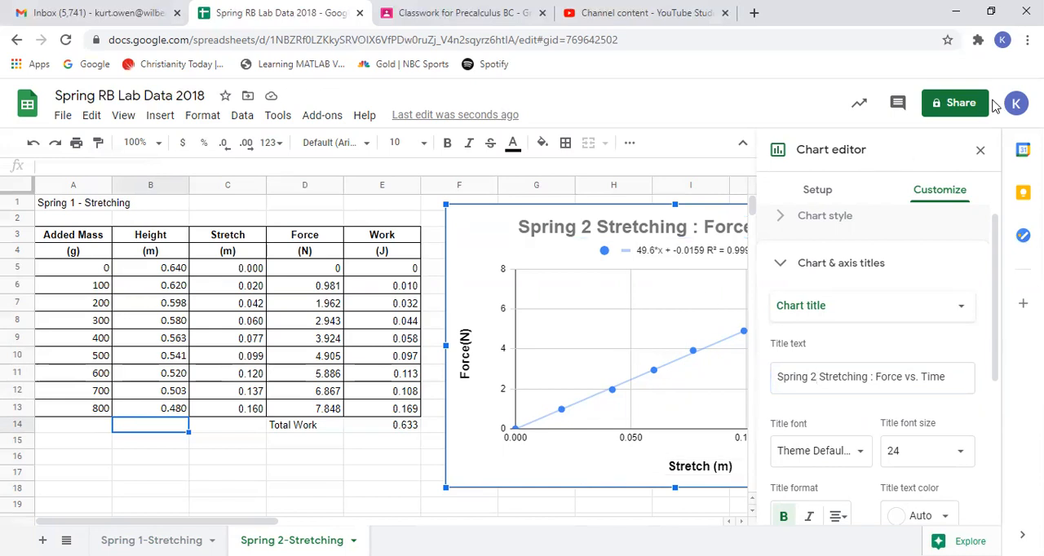
pyautogui.click(978, 154)
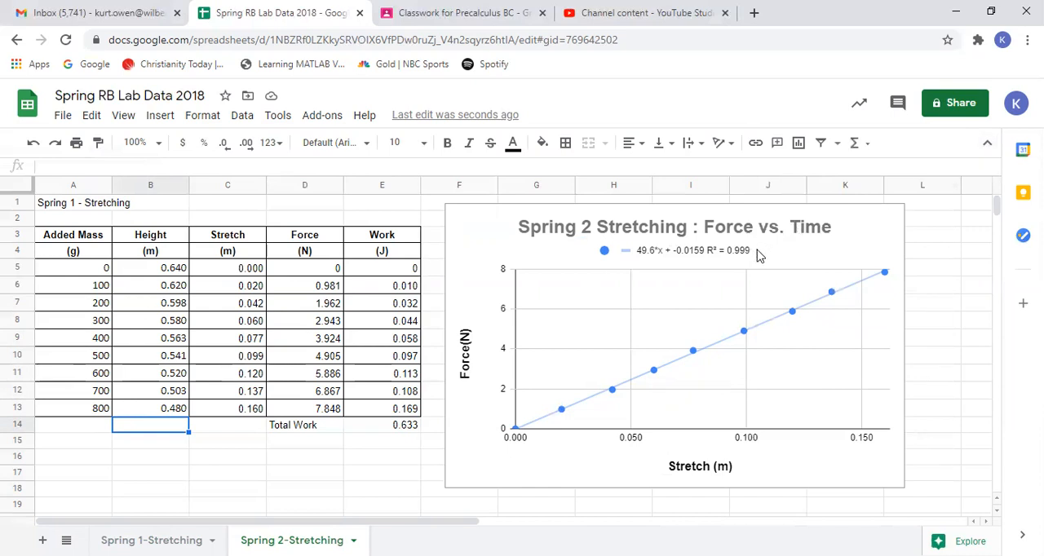
# - Change the height for the 400 g mass to 0.570 m
pyautogui.click(162, 342)
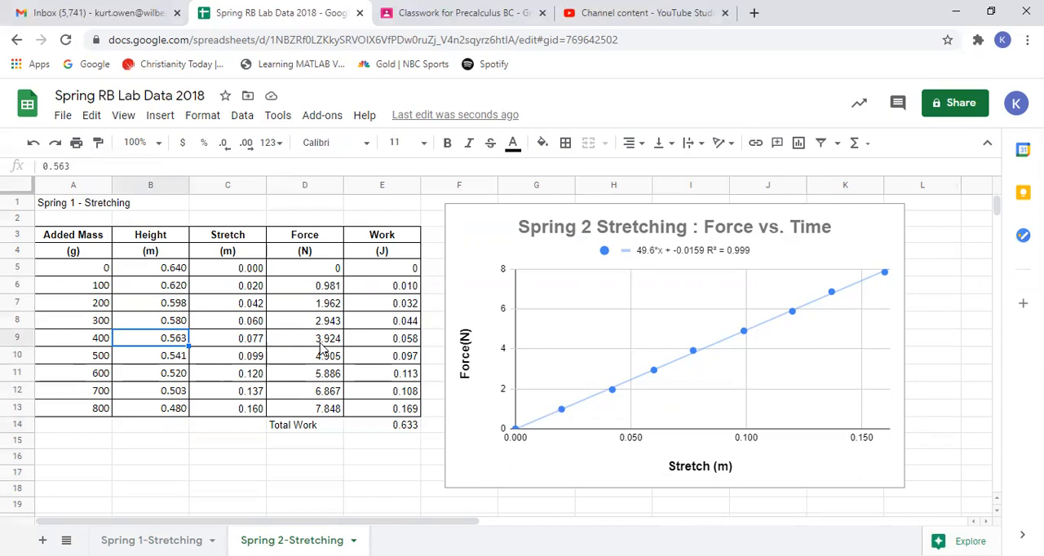
pyautogui.write('.570')
pyautogui.press('Return')
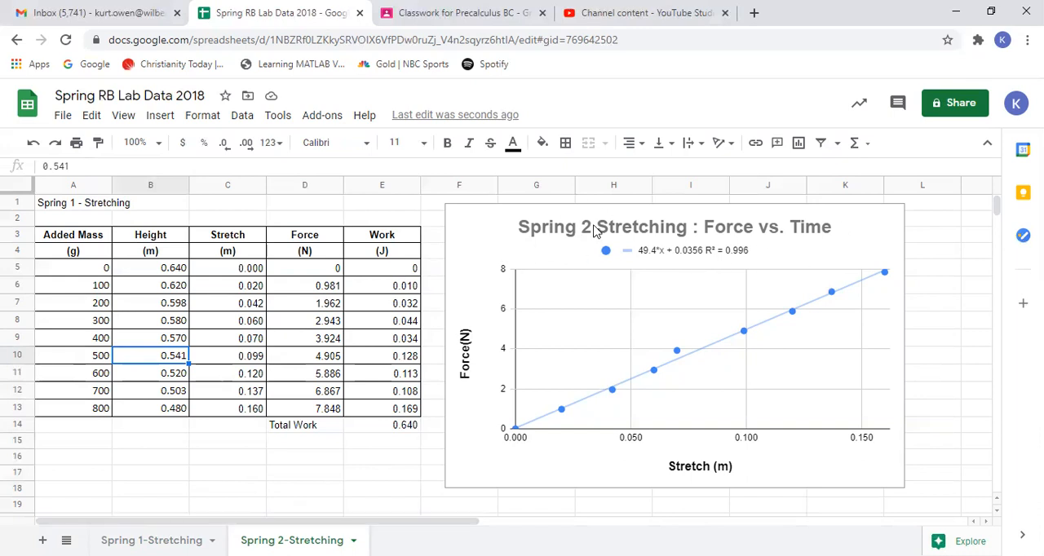
# - Change the sheet heading in cell A1 to "Spring 2 - Stretching"
pyautogui.click(78, 207)
pyautogui.click(85, 165)
pyautogui.press('BackSpace')
pyautogui.write('2')
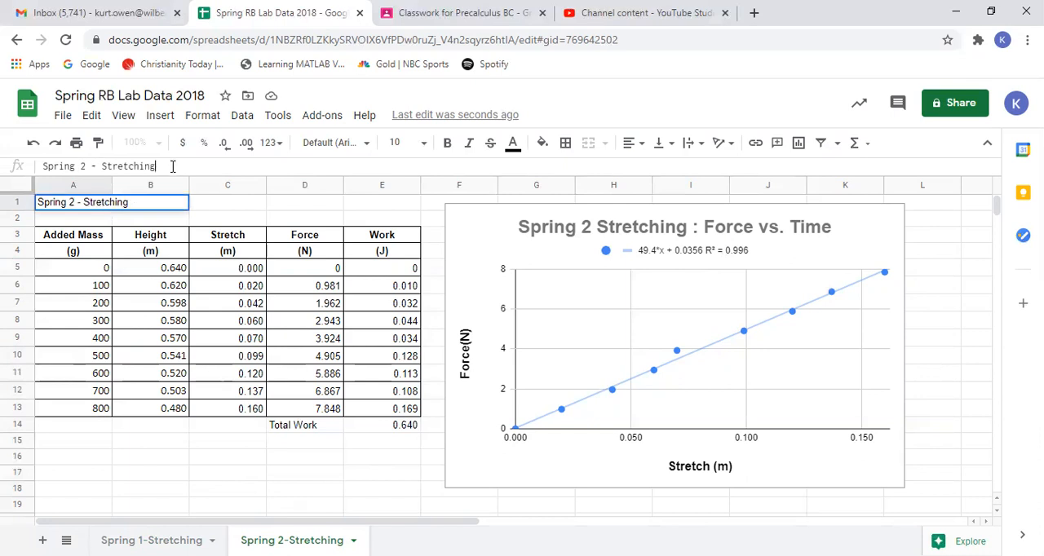